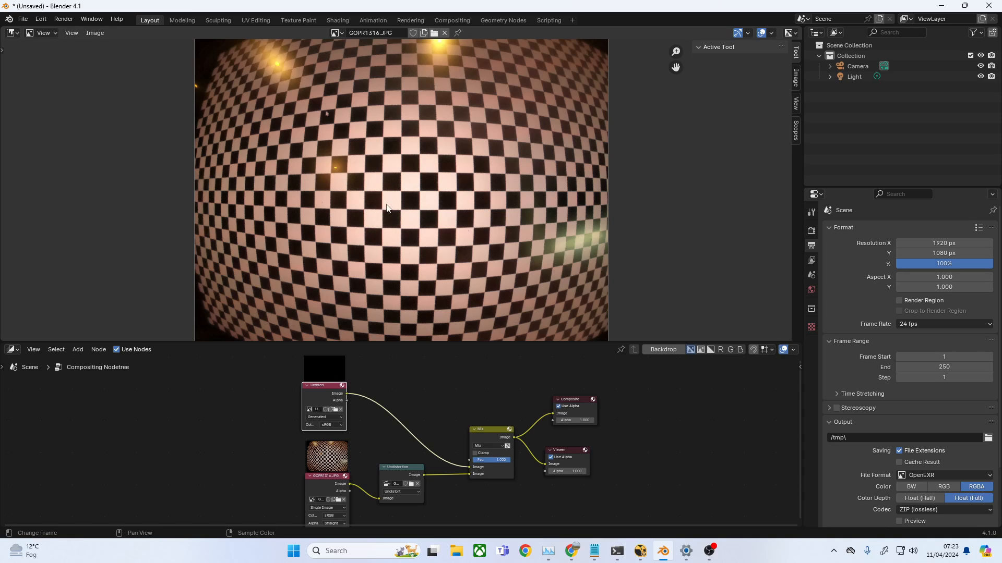
# Change the area showing the checkerboard image into a Movie Clip Editor
pyautogui.click(13, 34)
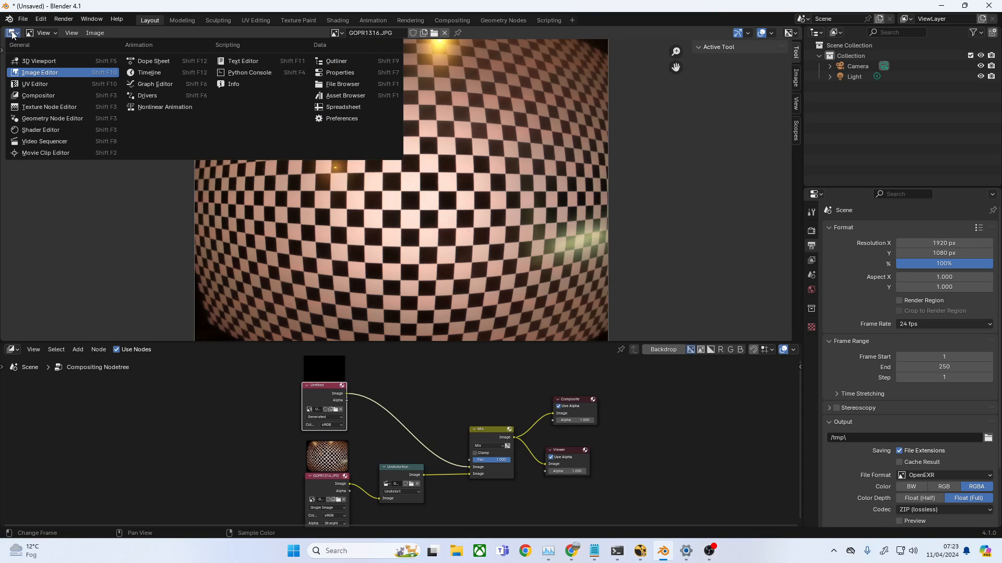
pyautogui.click(63, 153)
pyautogui.moveTo(680, 210); pyautogui.dragTo(529, 169, button='middle')
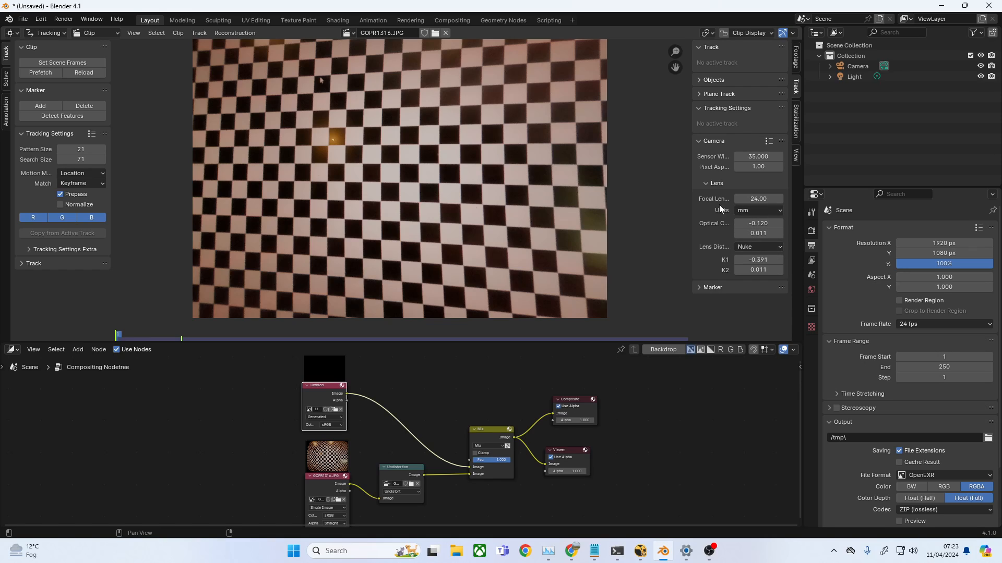
# Check which lens distortion models are available for the GOPR1316.JPG clip's camera
pyautogui.click(760, 248)
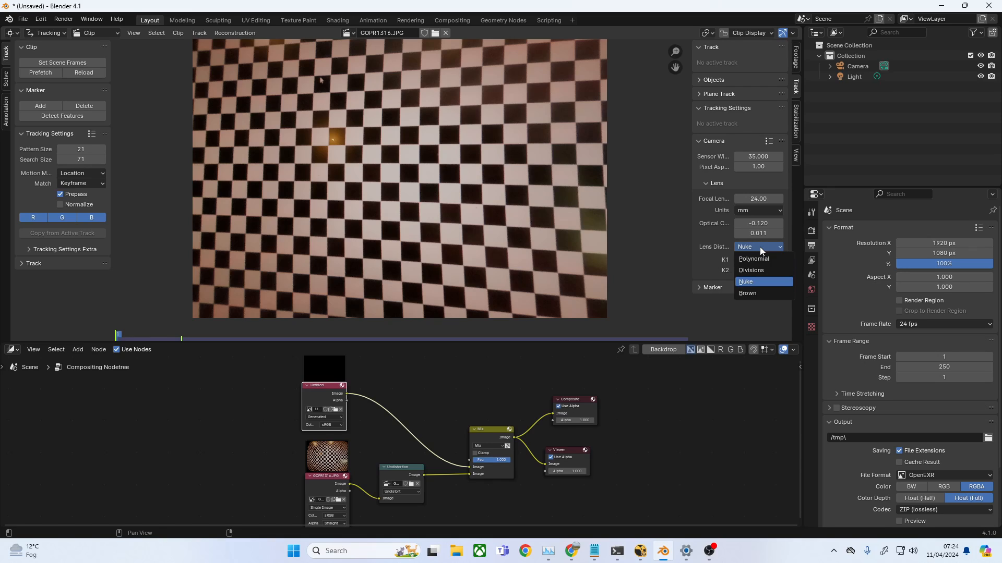
pyautogui.click(760, 247)
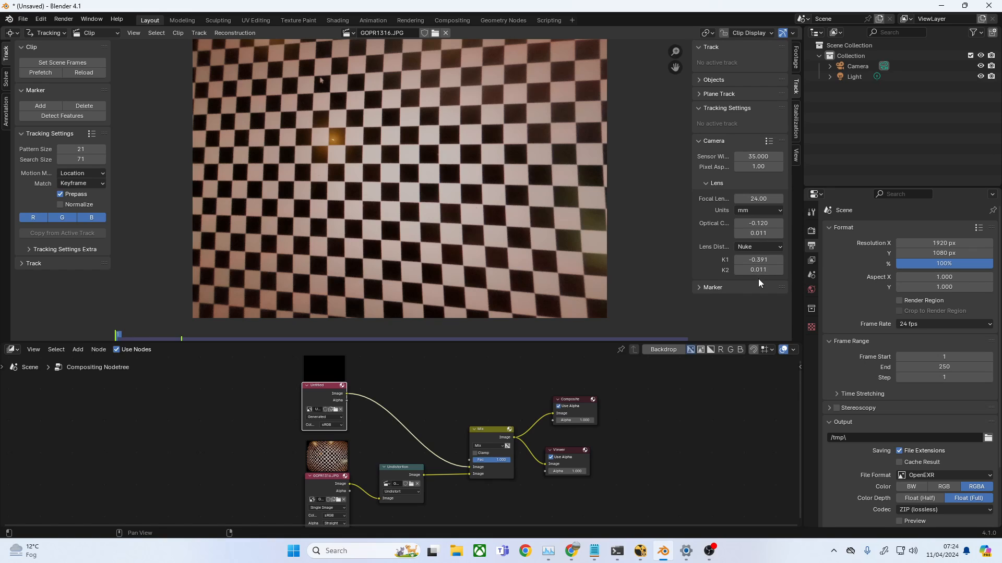
pyautogui.click(758, 247)
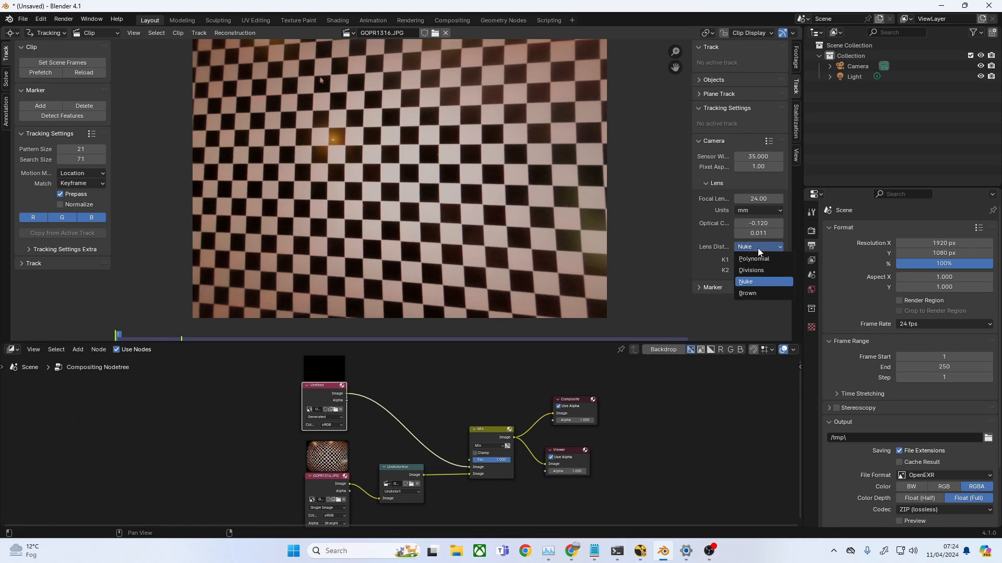
pyautogui.click(757, 248)
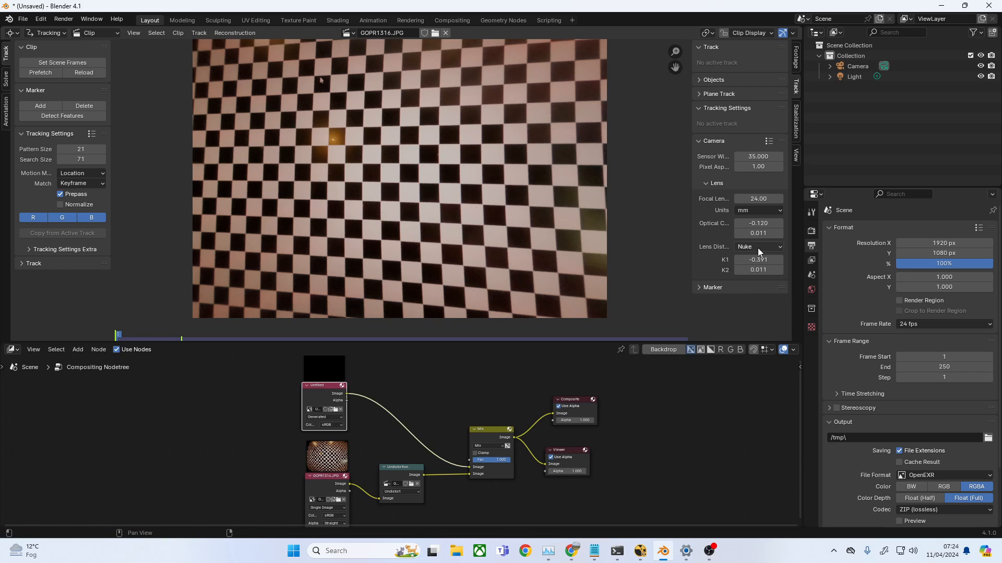
# Switch to NukeX and add a separate Read node that loads E:/test/GOPR1316.JPG
pyautogui.click(640, 551)
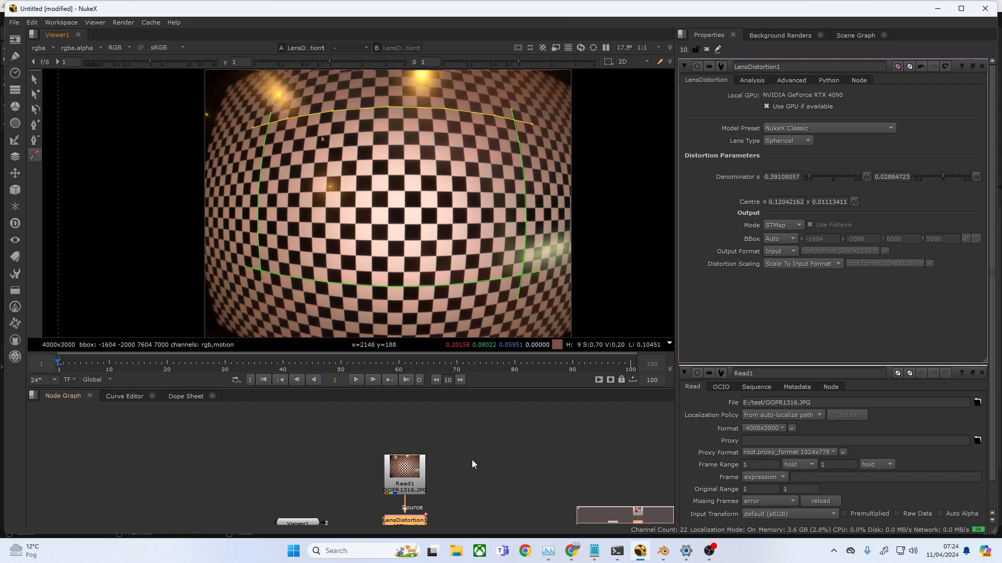
pyautogui.moveTo(471, 459); pyautogui.dragTo(465, 424, button='middle')
pyautogui.moveTo(452, 457); pyautogui.dragTo(455, 436, button='middle')
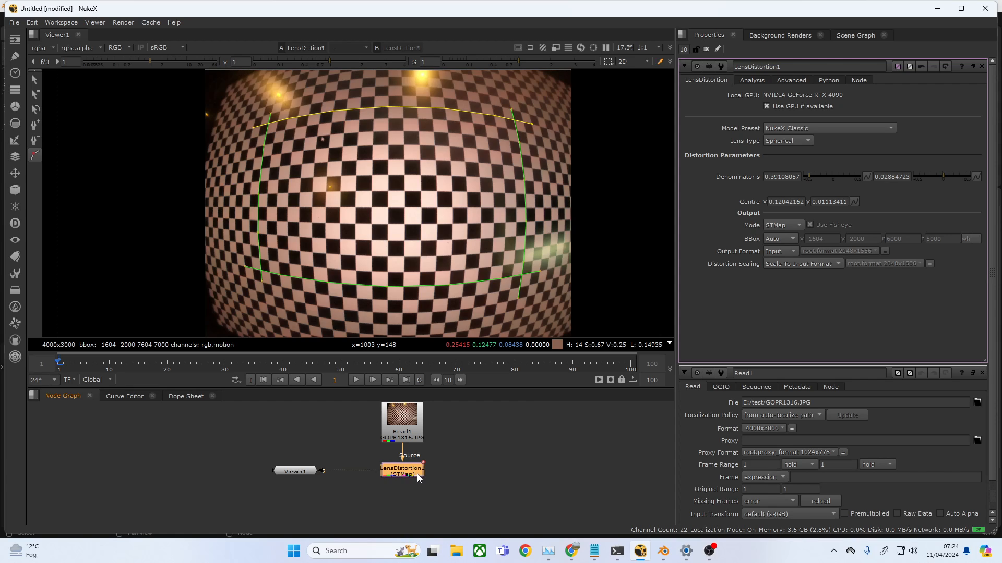
pyautogui.click(495, 444)
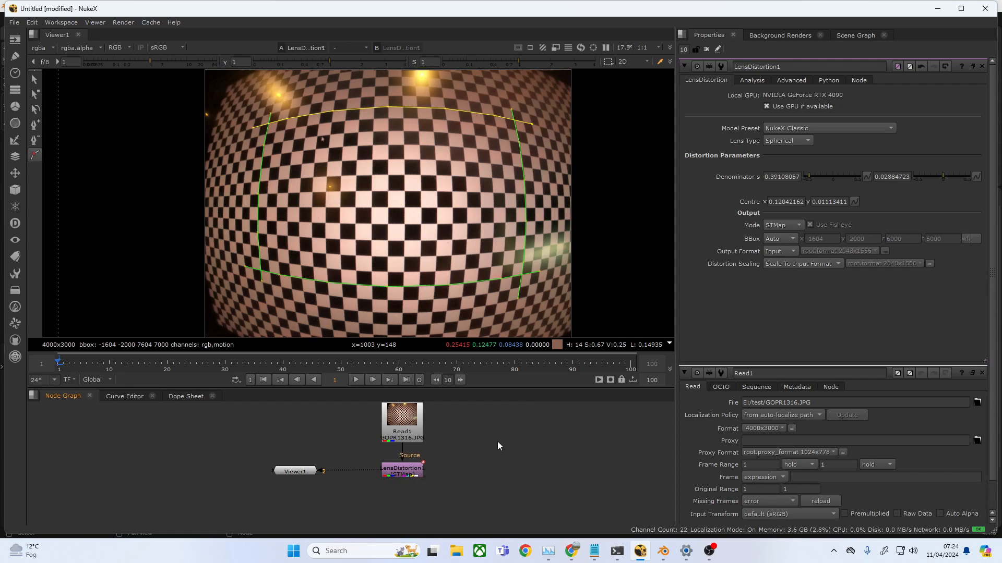
pyautogui.press('Tab')
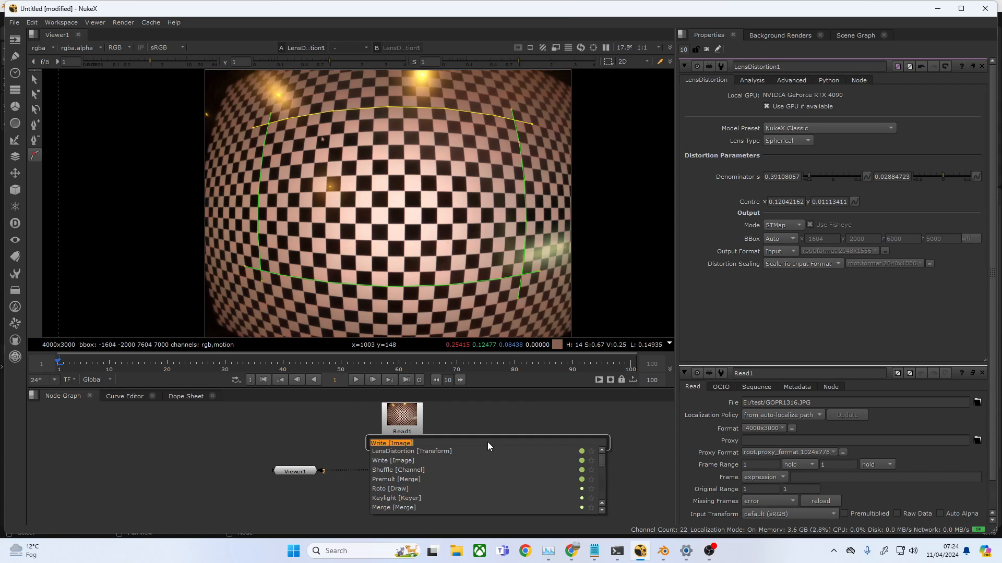
pyautogui.write('r')
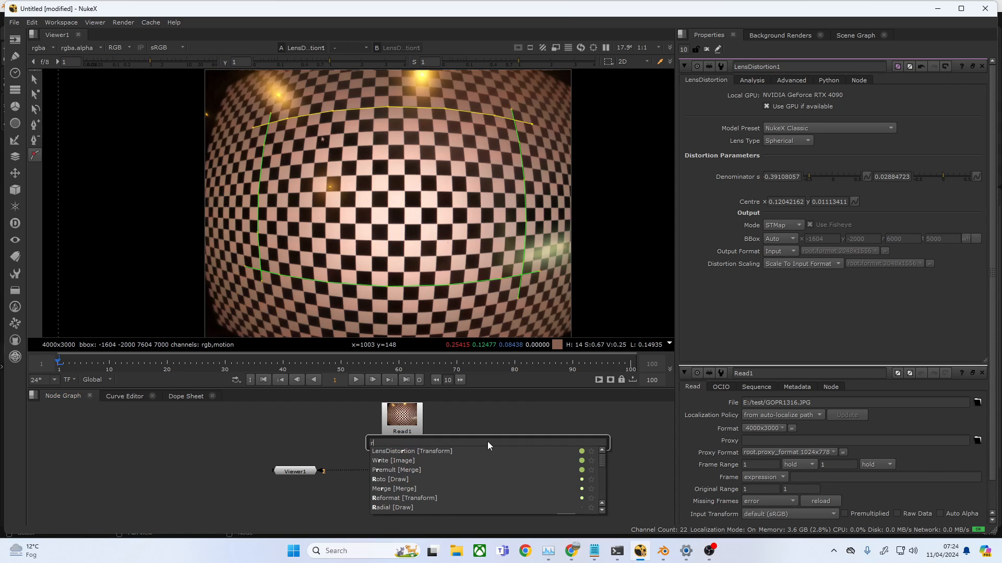
pyautogui.write('e')
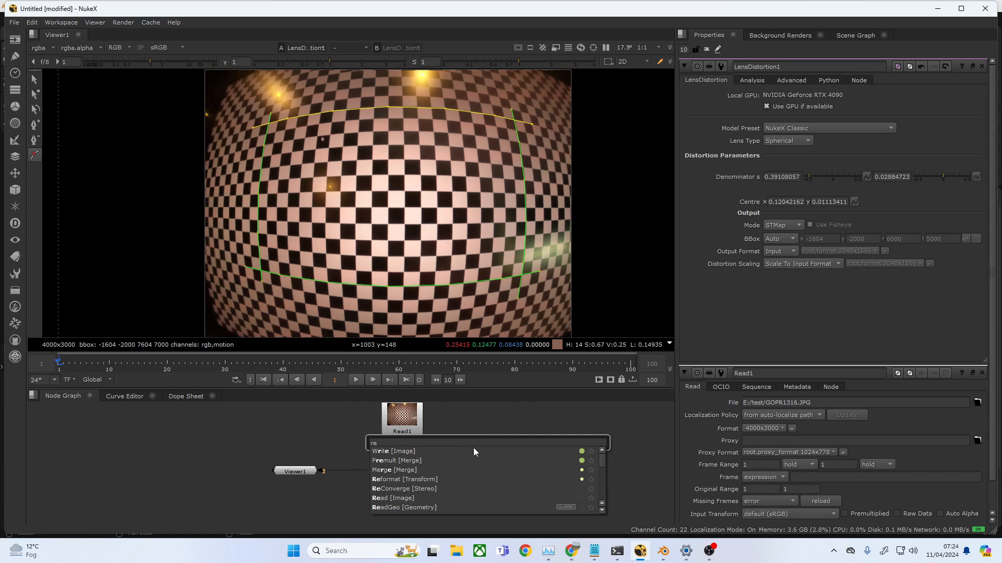
pyautogui.write('aa')
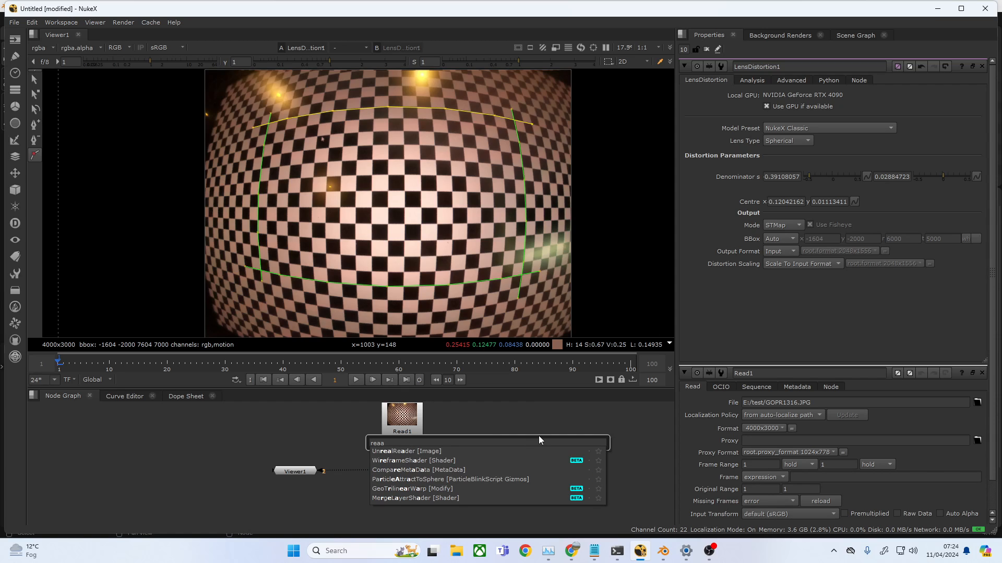
pyautogui.press('BackSpace')
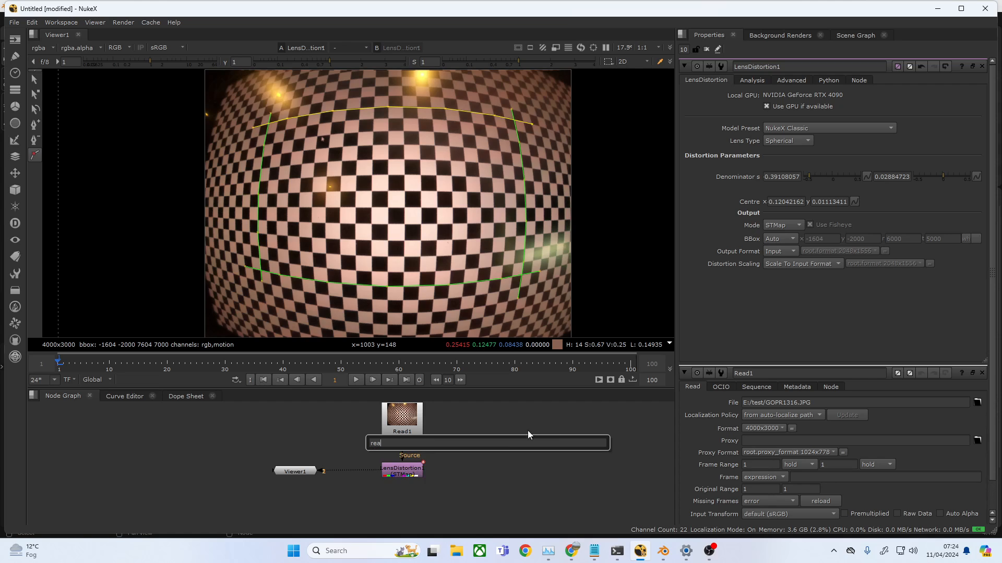
pyautogui.click(522, 432)
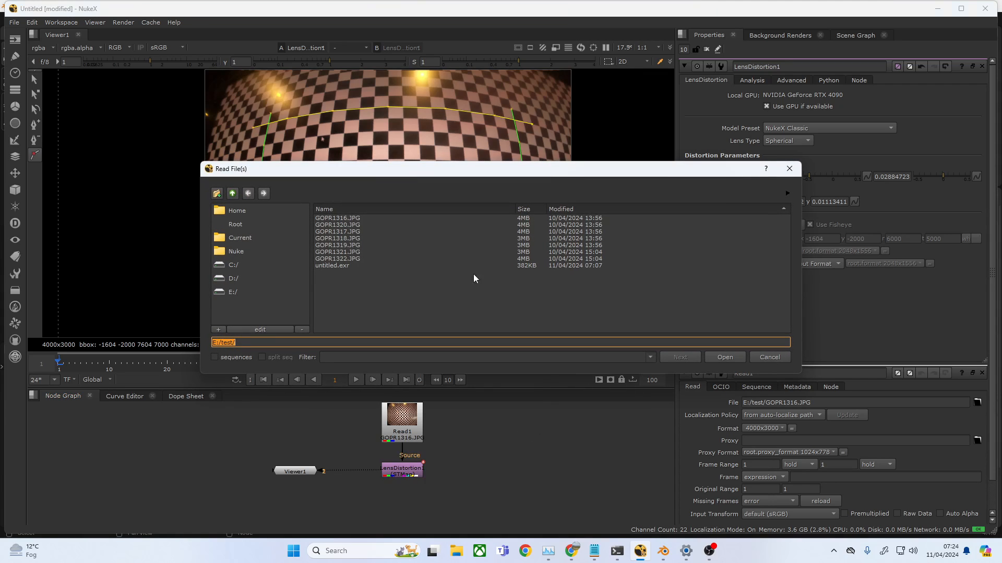
pyautogui.click(389, 219)
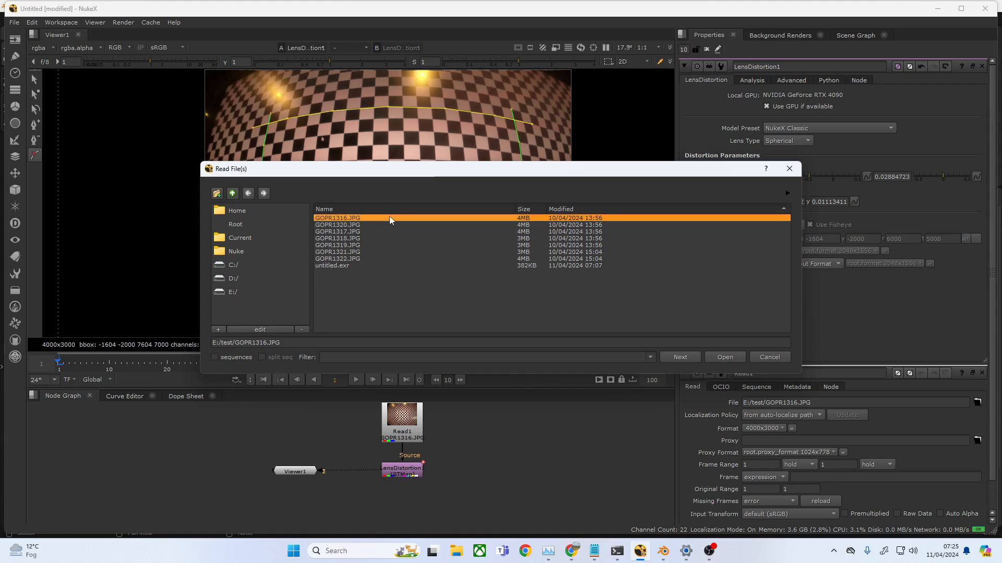
pyautogui.click(733, 359)
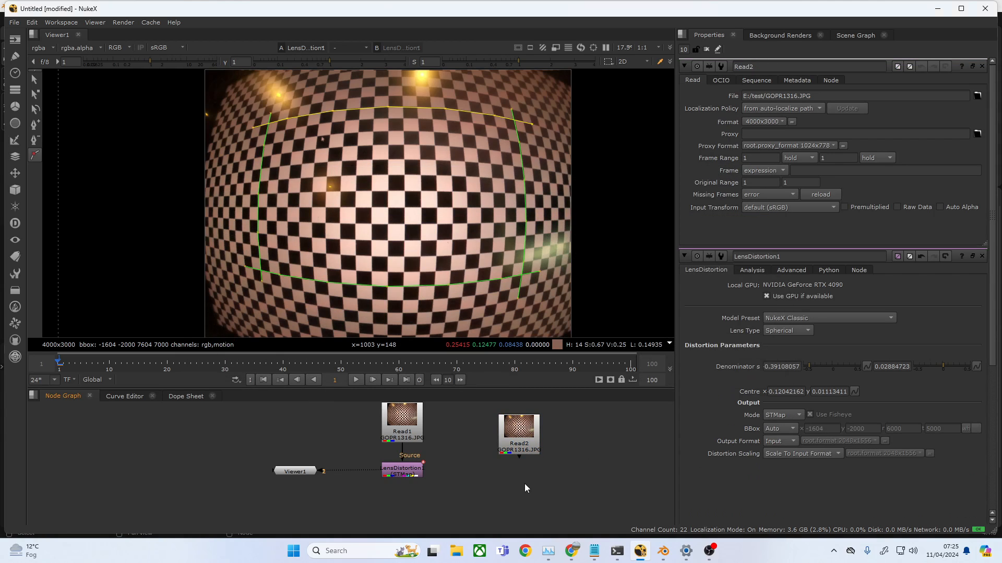
# Add a LensDistortion node fed by the new Read node and connect it to the Viewer node, placed beneath it
pyautogui.press('Tab')
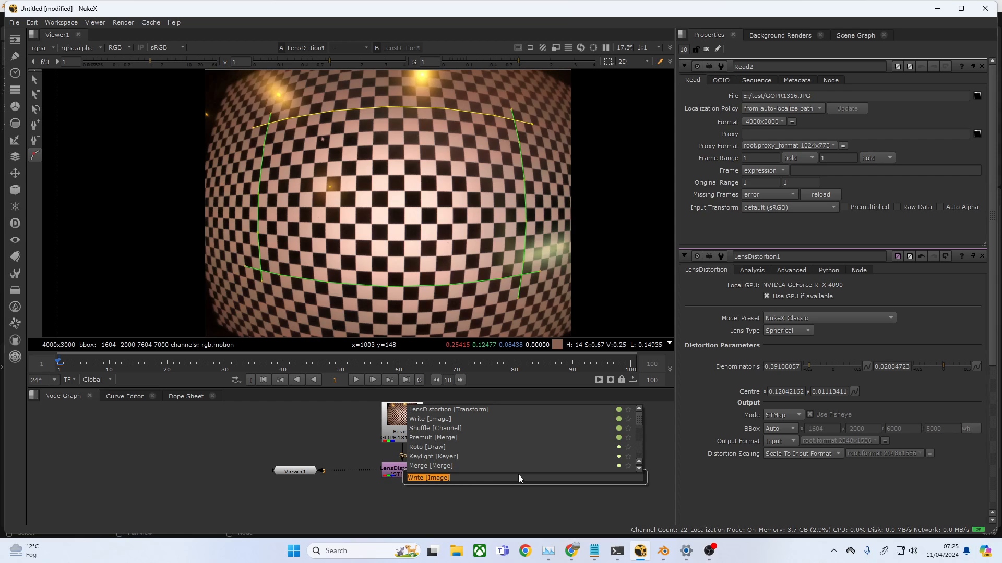
pyautogui.write('le')
pyautogui.press('Return')
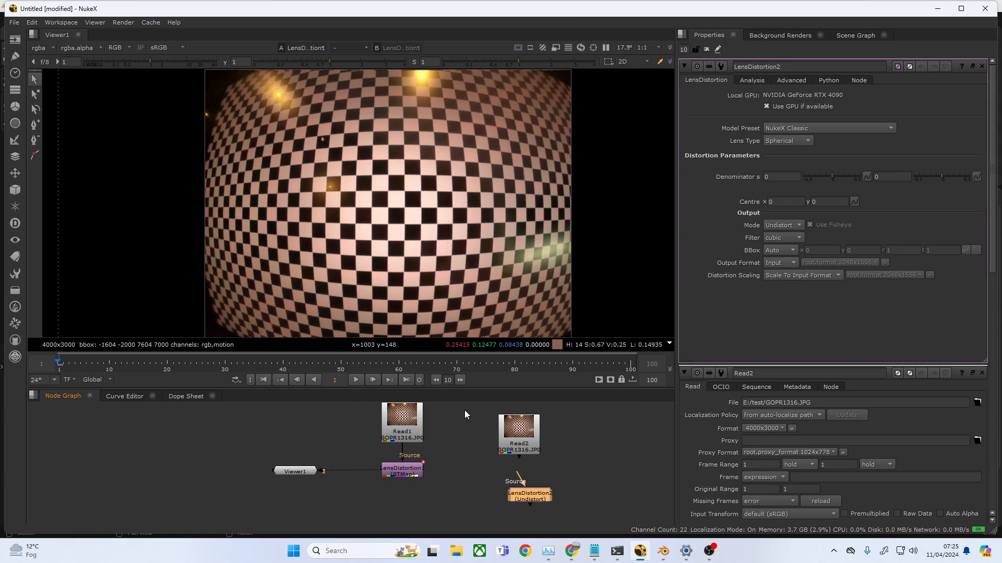
pyautogui.moveTo(524, 501); pyautogui.dragTo(518, 474)
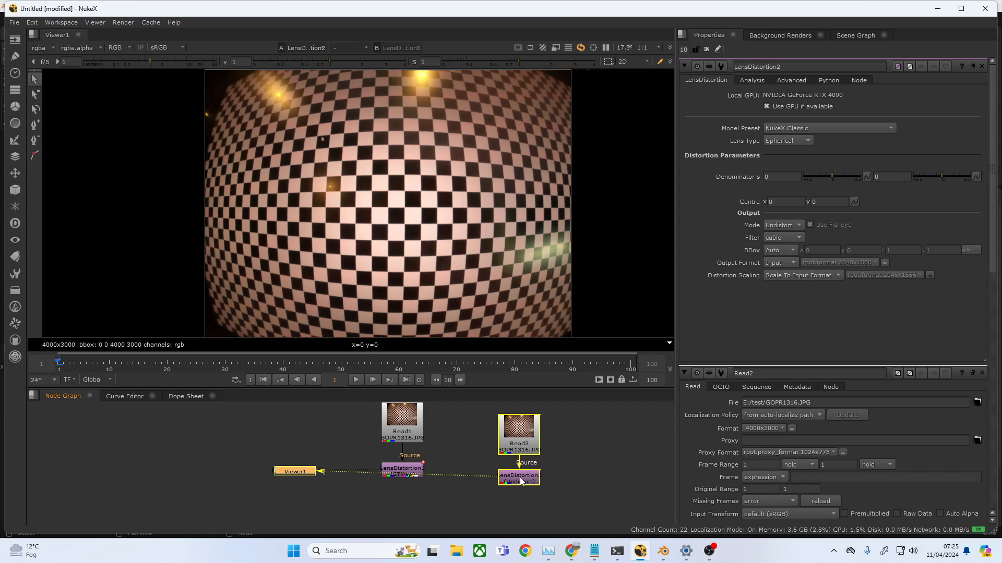
pyautogui.press('2')
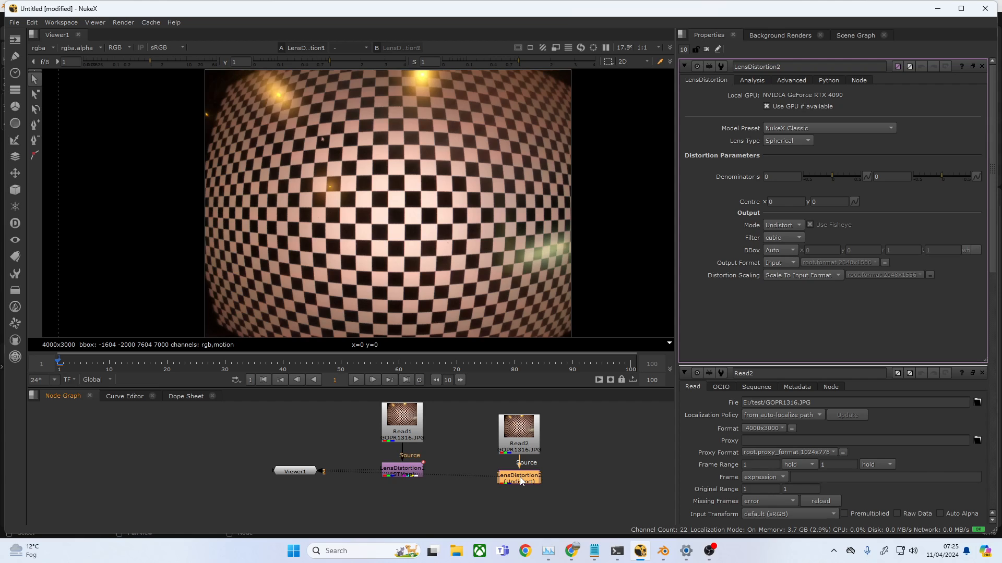
pyautogui.moveTo(280, 472); pyautogui.dragTo(504, 512)
# Draw a four-point analysis line running roughly vertically across the checkerboard for the new LensDistortion node
pyautogui.click(517, 442)
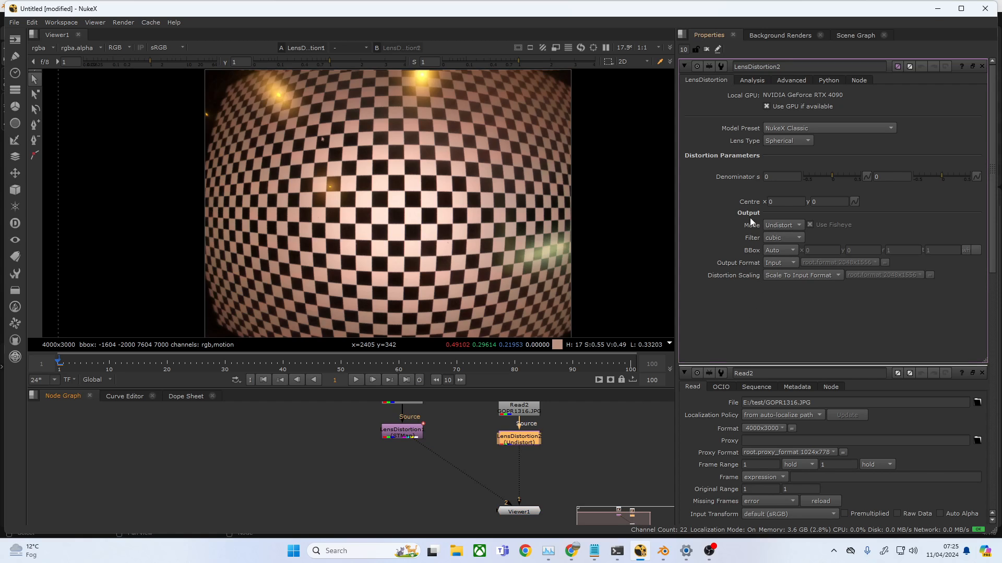
pyautogui.click(751, 80)
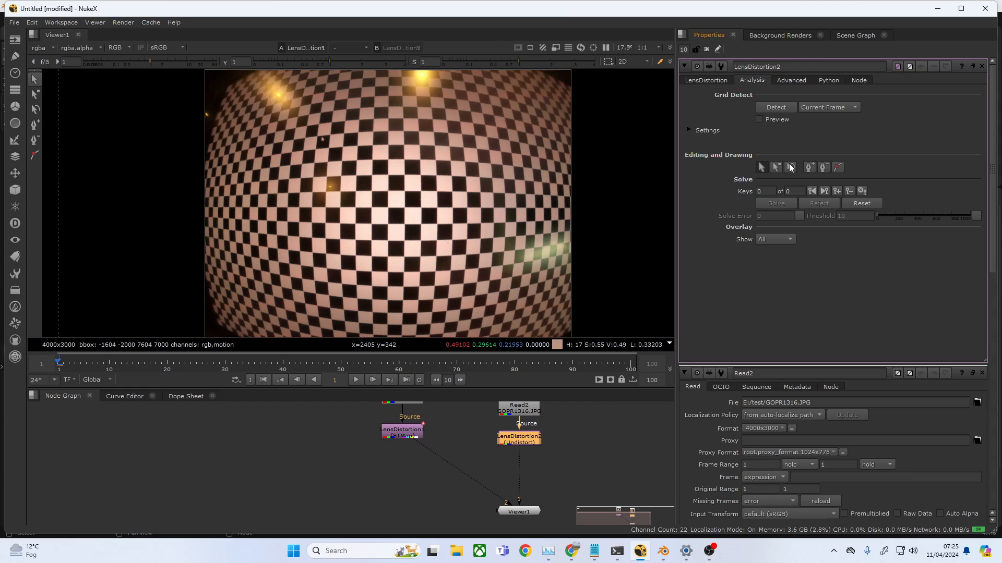
pyautogui.click(838, 167)
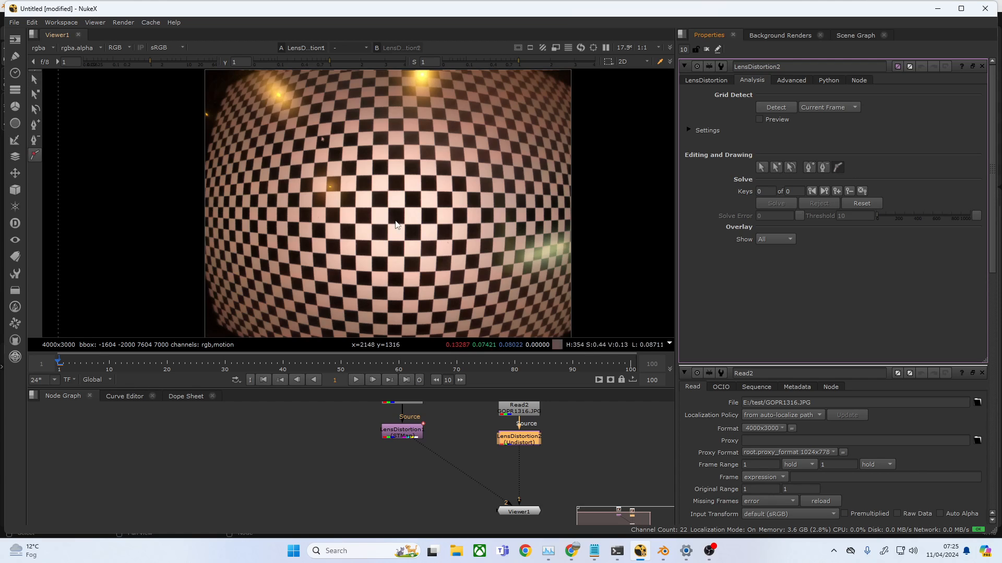
pyautogui.moveTo(326, 164); pyautogui.dragTo(314, 232)
pyautogui.click(324, 268)
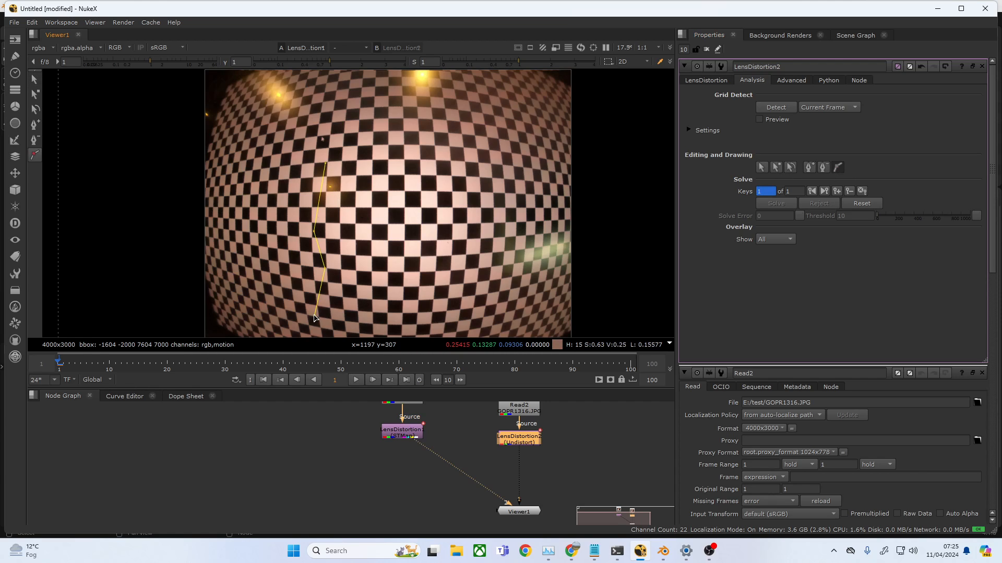
pyautogui.click(314, 316)
# Draw a second analysis line running roughly horizontally across the lower part of the checkerboard
pyautogui.click(34, 142)
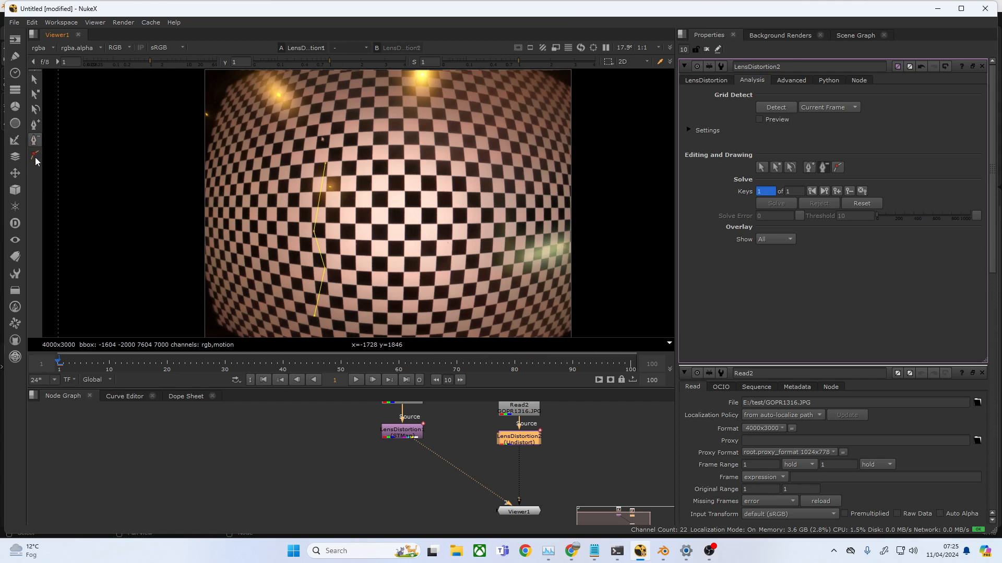
pyautogui.click(36, 157)
pyautogui.click(337, 279)
pyautogui.click(518, 284)
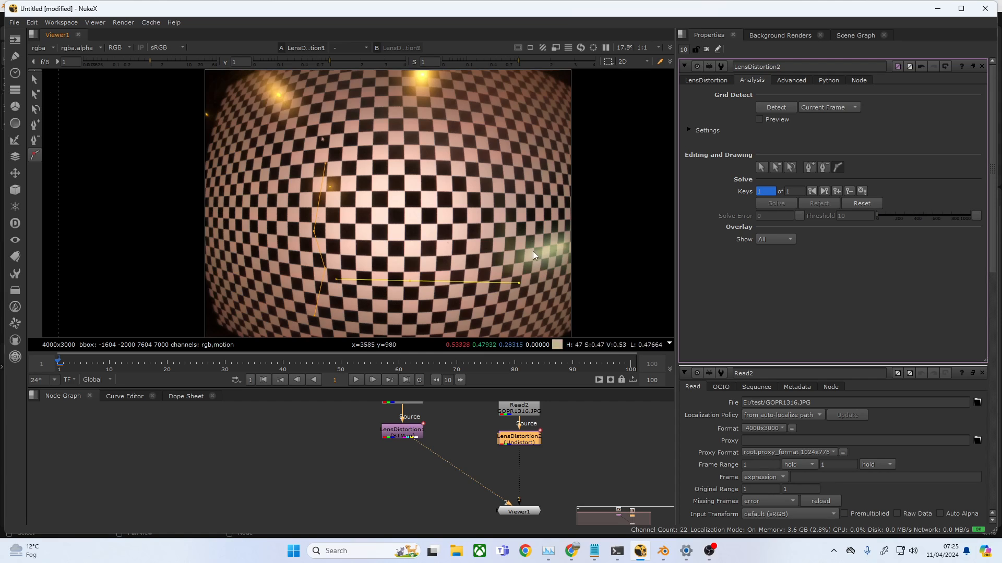
# Solve the lens distortion of the LensDistortion1 node from its existing analysis lines
pyautogui.doubleClick(401, 433)
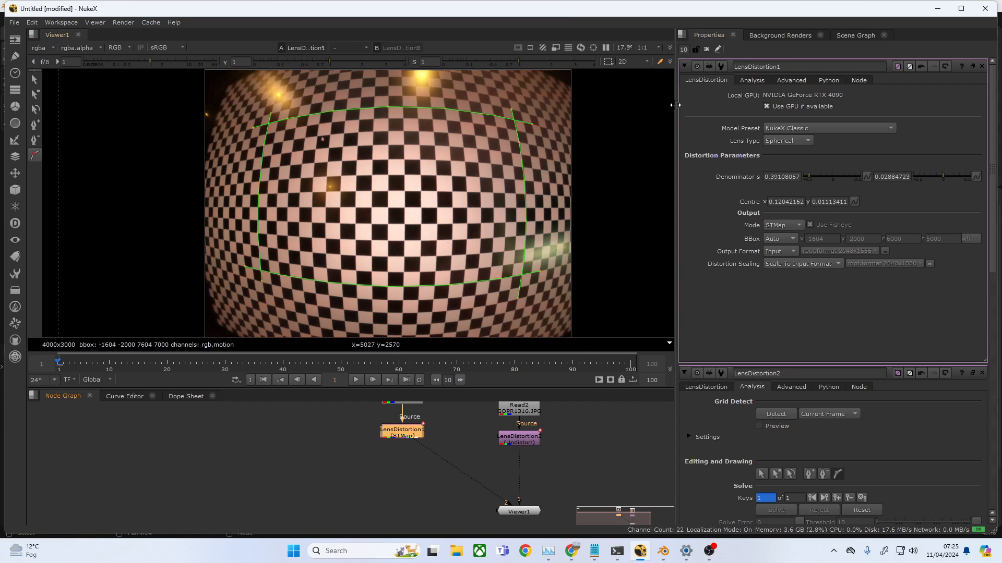
pyautogui.click(753, 83)
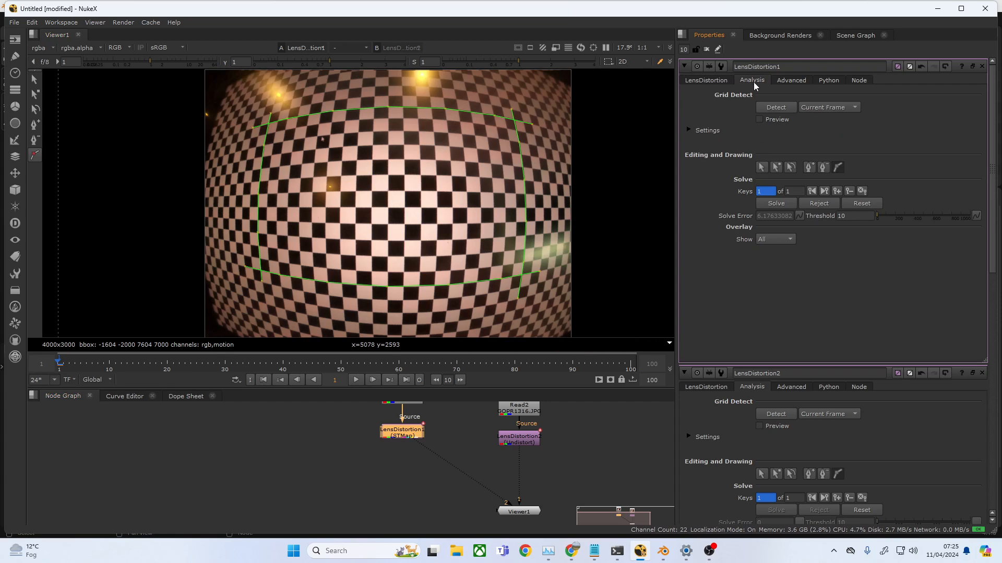
pyautogui.click(776, 204)
# Set the output mode of LensDistortion1 to Undistort
pyautogui.click(711, 80)
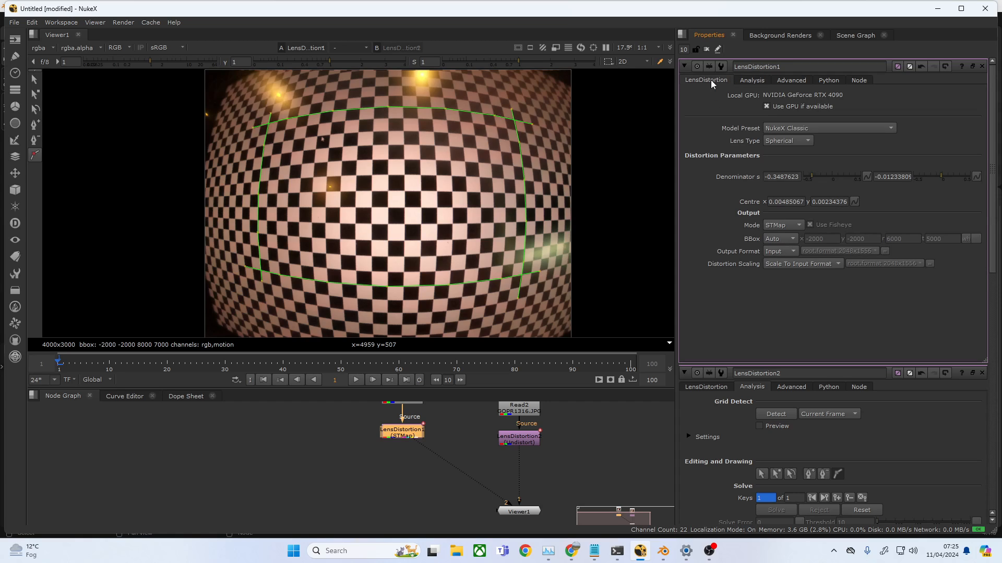
pyautogui.click(796, 225)
pyautogui.click(797, 239)
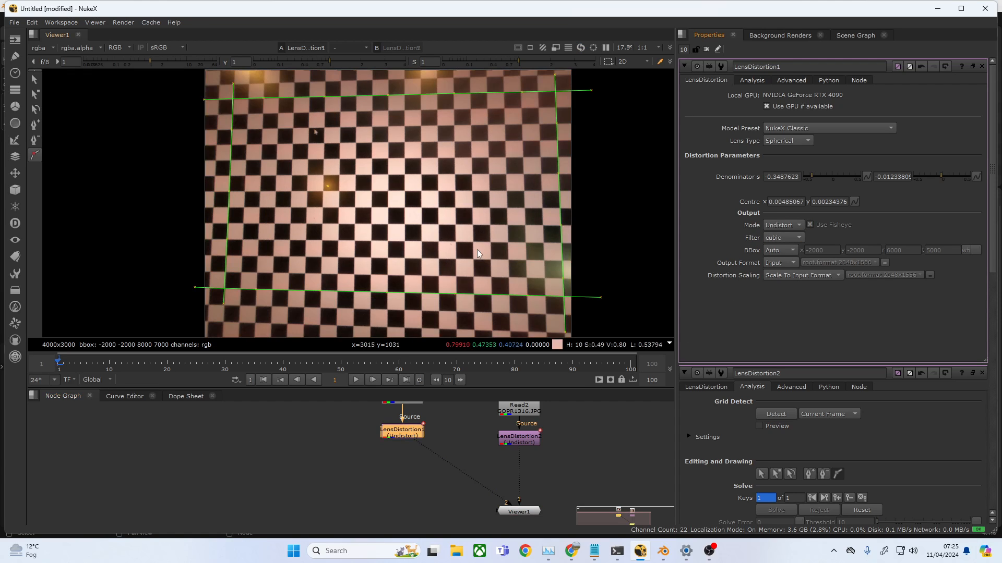
# Examine LensDistortion1's first denominator value and its model presets, including the 3DEqualizer lens models
pyautogui.doubleClick(781, 177)
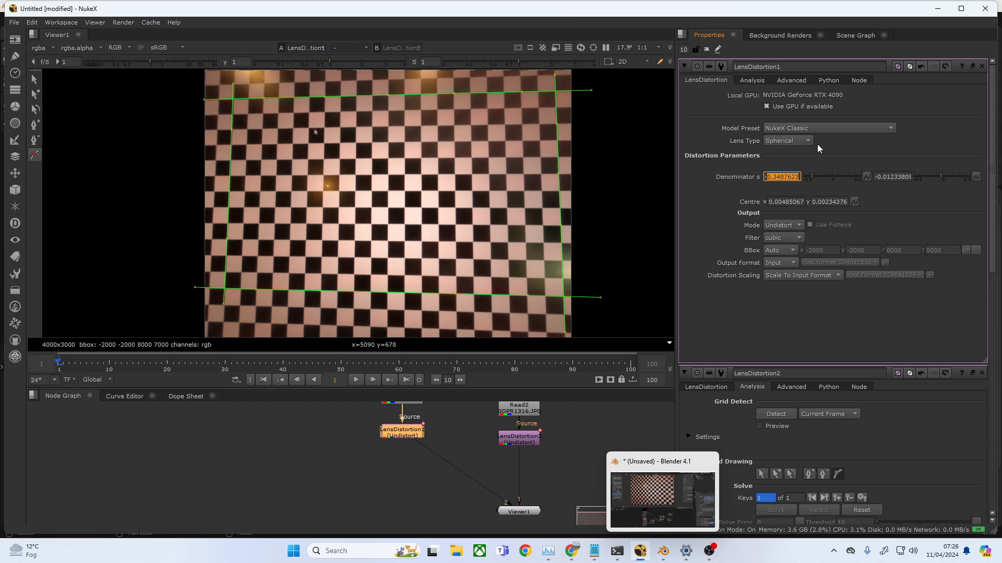
pyautogui.click(834, 128)
pyautogui.moveTo(837, 161)
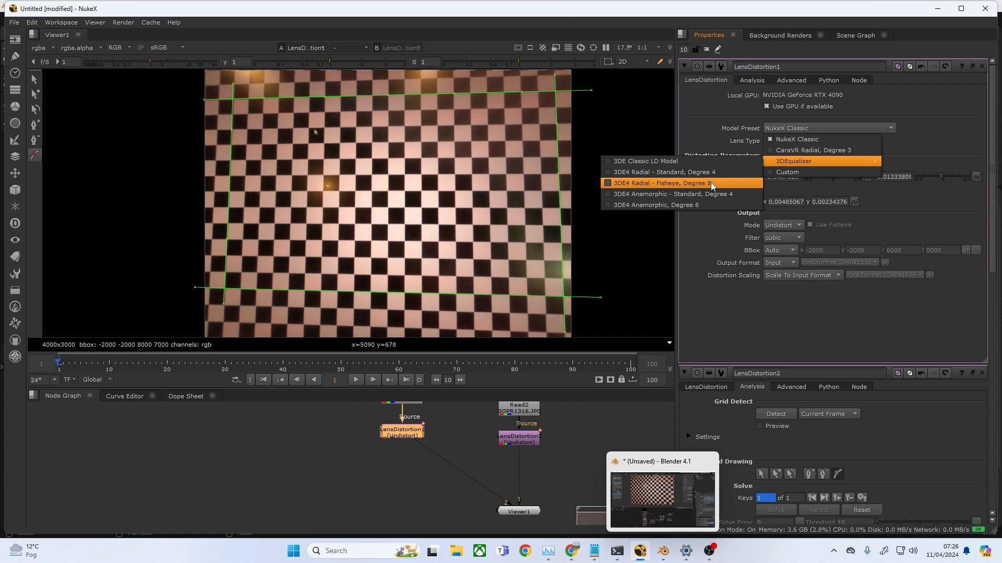
pyautogui.click(757, 116)
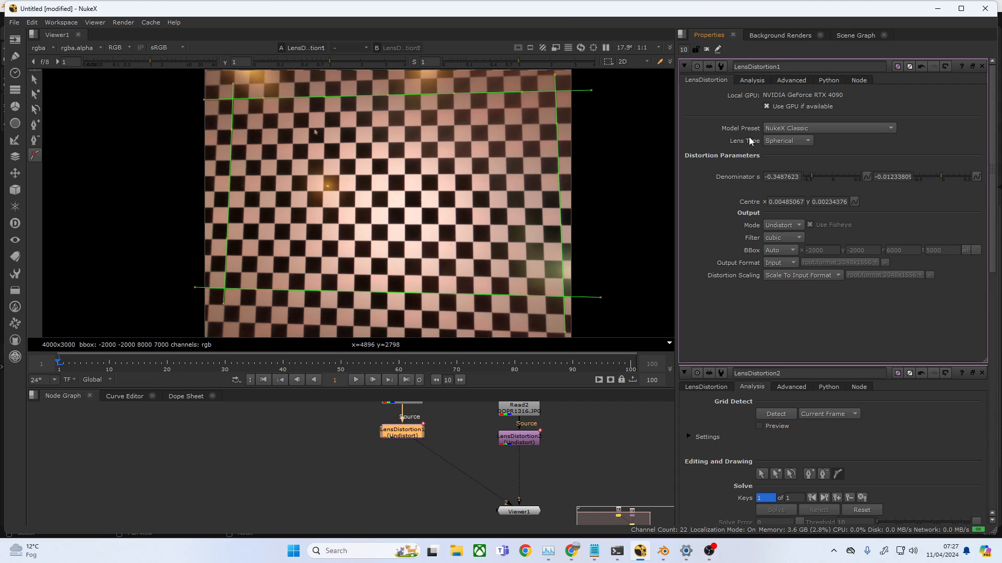
# Switch to Blender, set the clip's Nuke lens distortion K1 to -0.391, and check it against LensDistortion1's parameters in NukeX
pyautogui.click(663, 551)
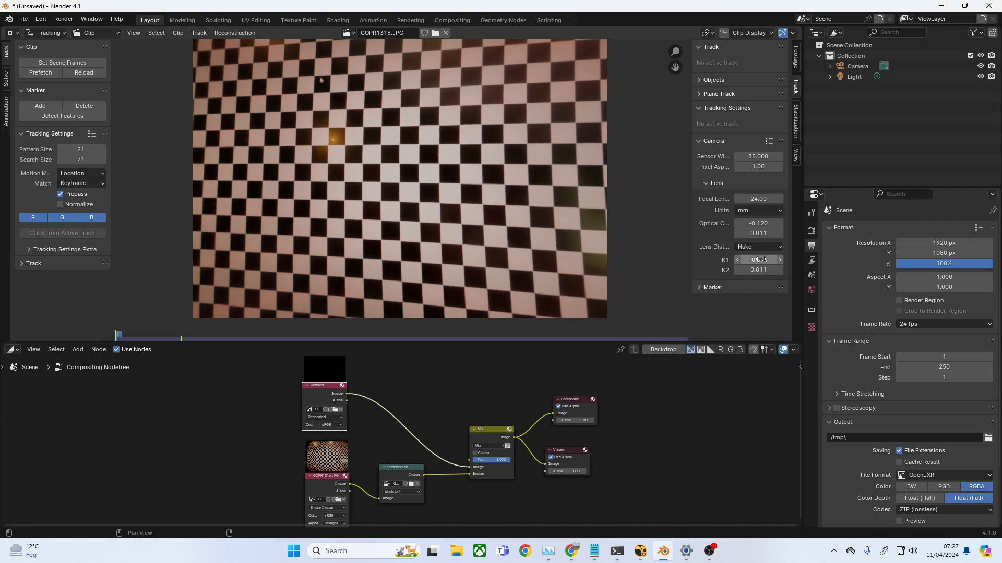
pyautogui.write('-0.391')
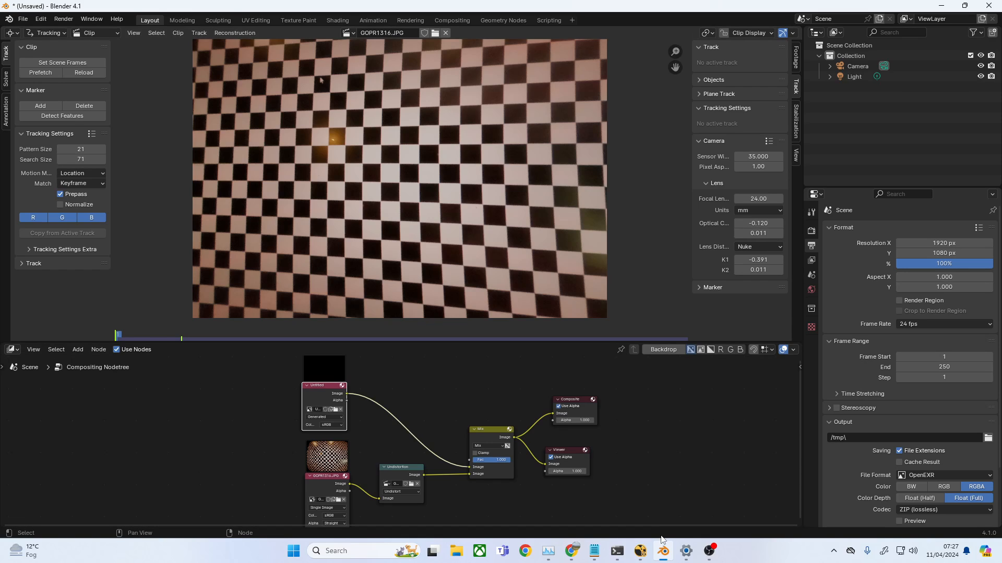
pyautogui.click(640, 551)
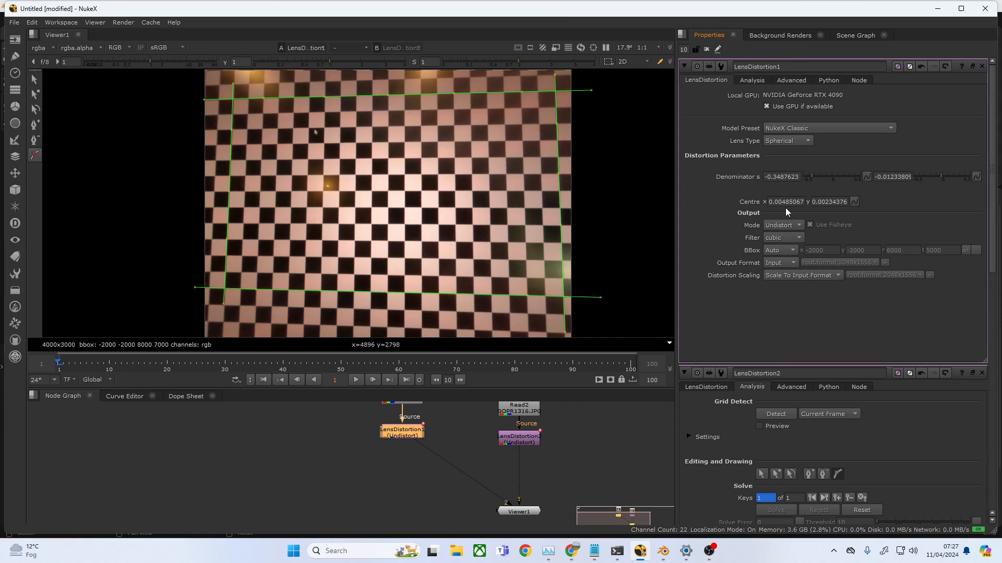
pyautogui.click(934, 9)
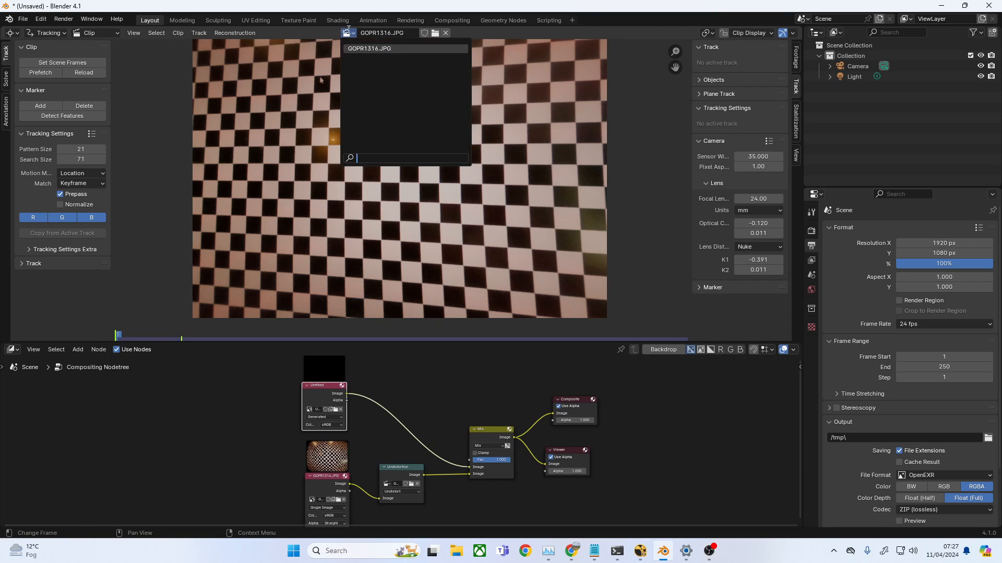
# Turn the clip editor area into an Image Editor and enlarge the compositor area beneath it
pyautogui.click(11, 33)
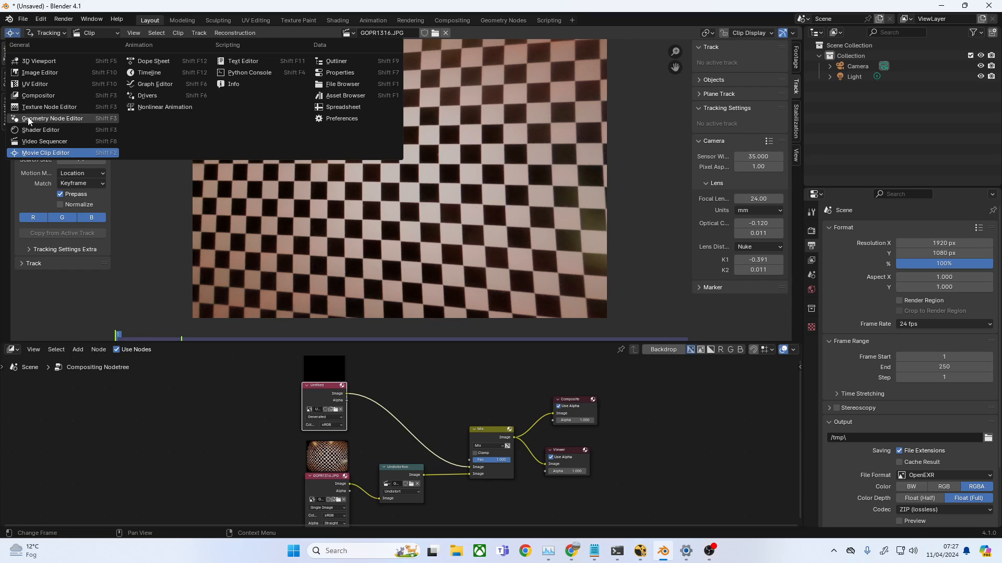
pyautogui.click(50, 72)
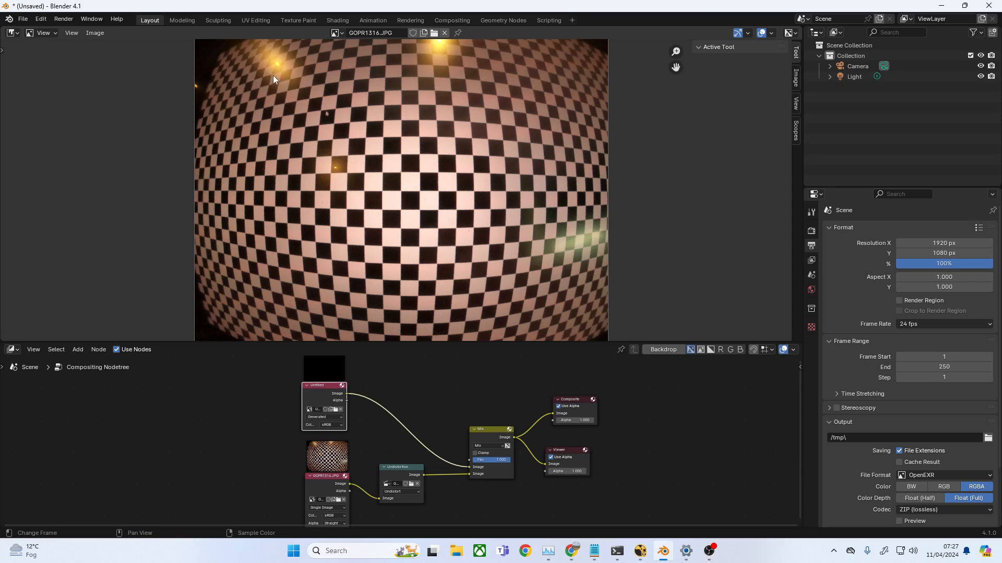
pyautogui.click(16, 35)
pyautogui.moveTo(396, 443); pyautogui.dragTo(378, 424, button='middle')
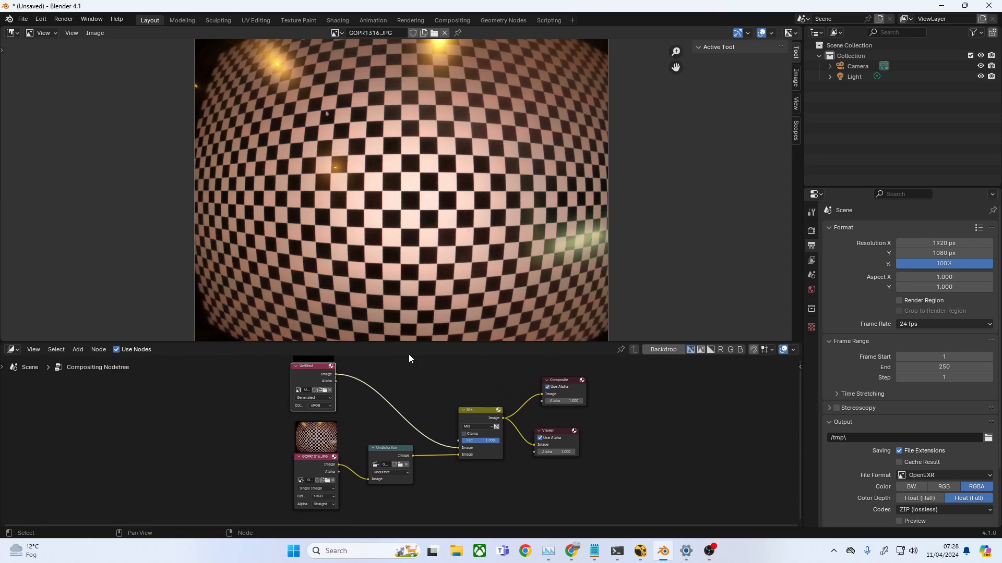
pyautogui.moveTo(411, 342); pyautogui.dragTo(421, 285)
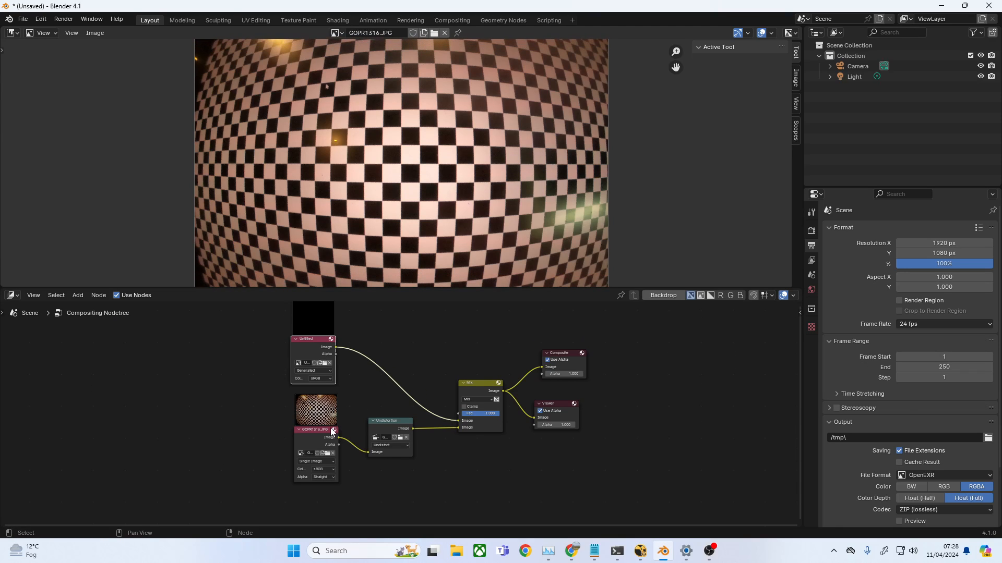
# Add a second Movie Distortion node to the compositor, between the Untitled image node and the Mix node
pyautogui.click(399, 423)
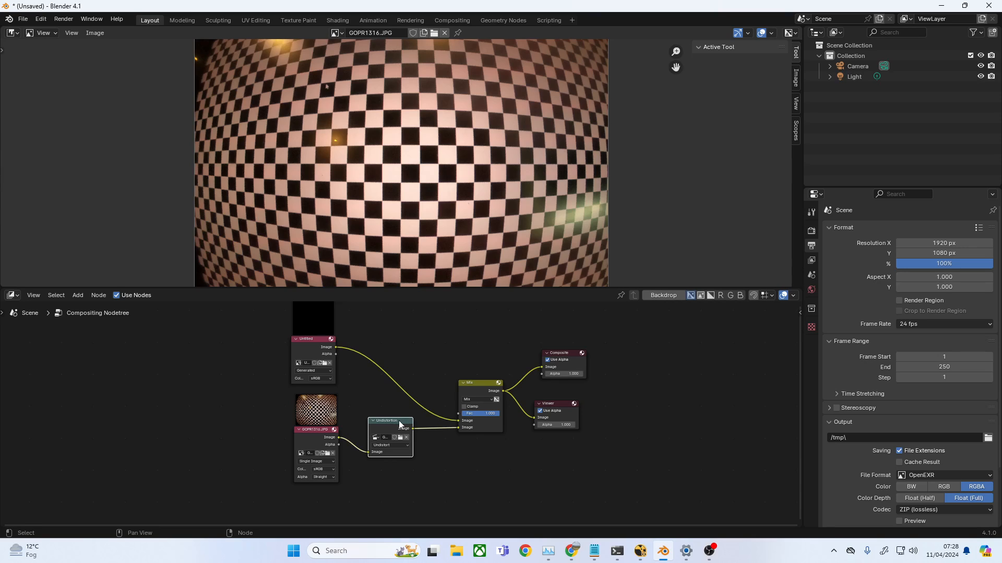
pyautogui.scroll(2, 399, 423)
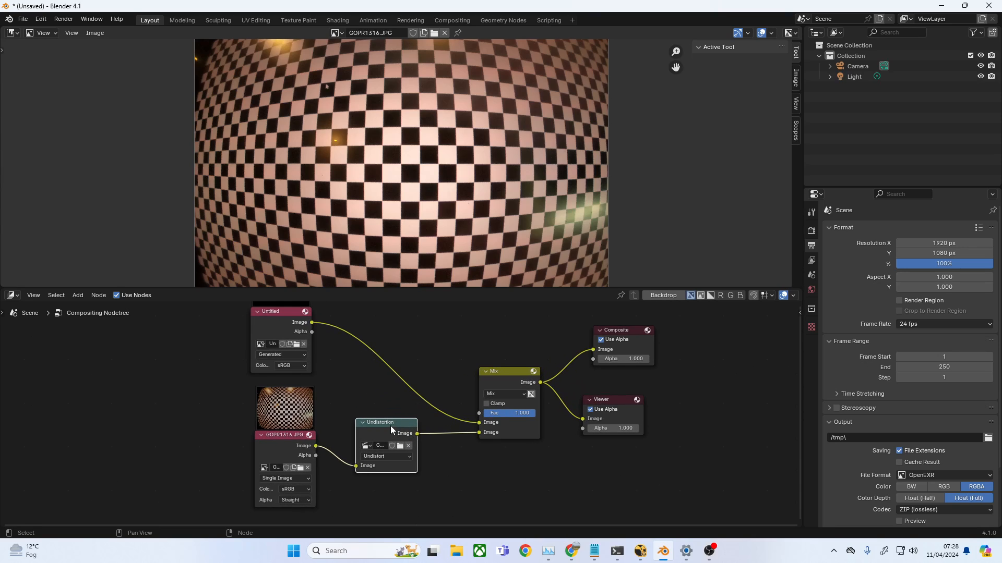
pyautogui.hotkey('shift', 'a')
pyautogui.click(434, 363)
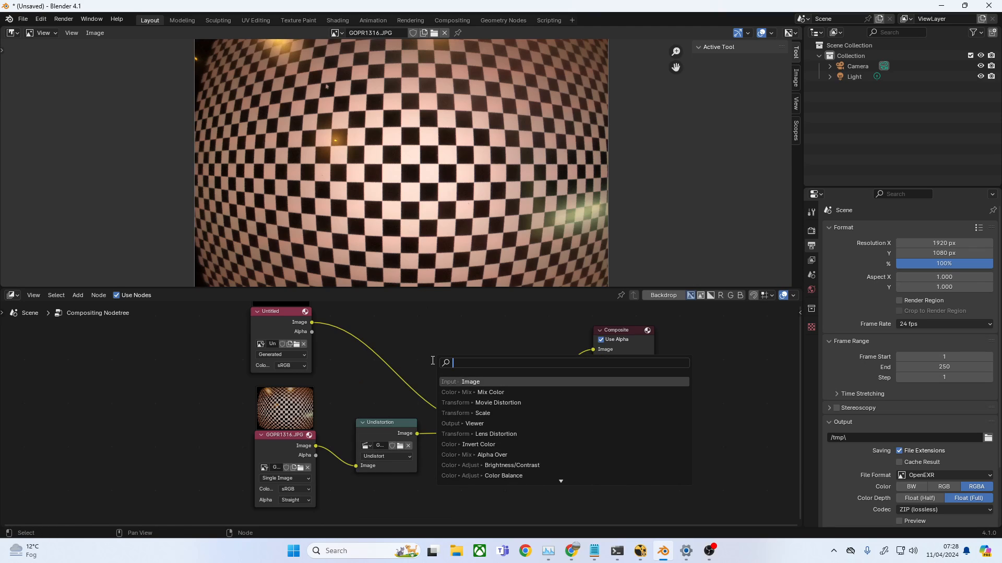
pyautogui.write('len')
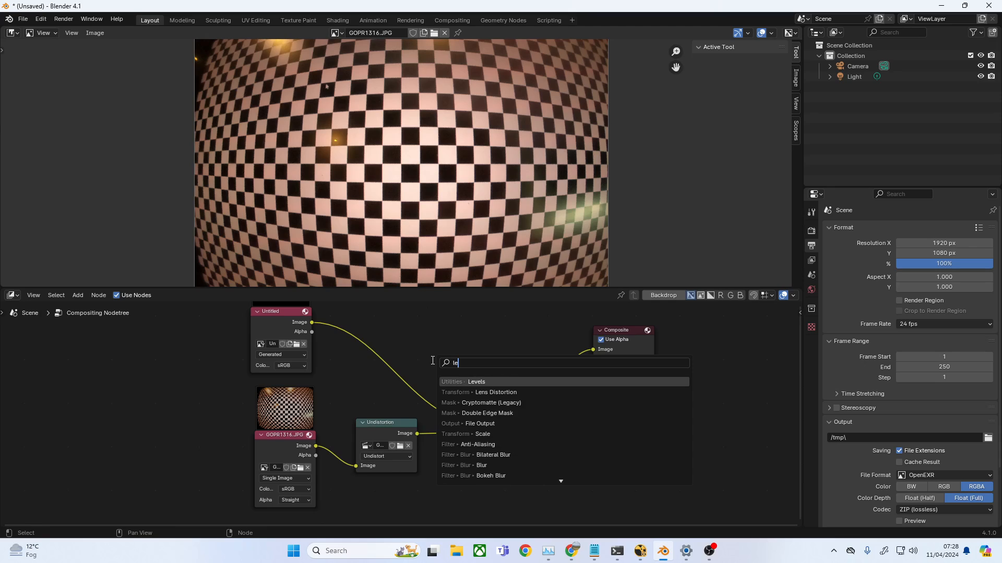
pyautogui.press('BackSpace')
pyautogui.press('BackSpace')
pyautogui.press('BackSpace')
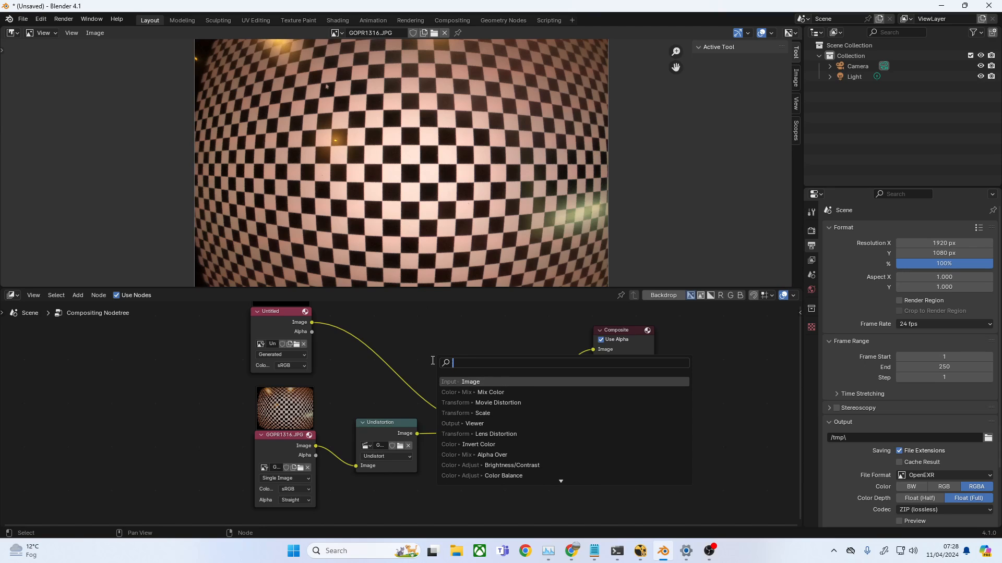
pyautogui.write('moc')
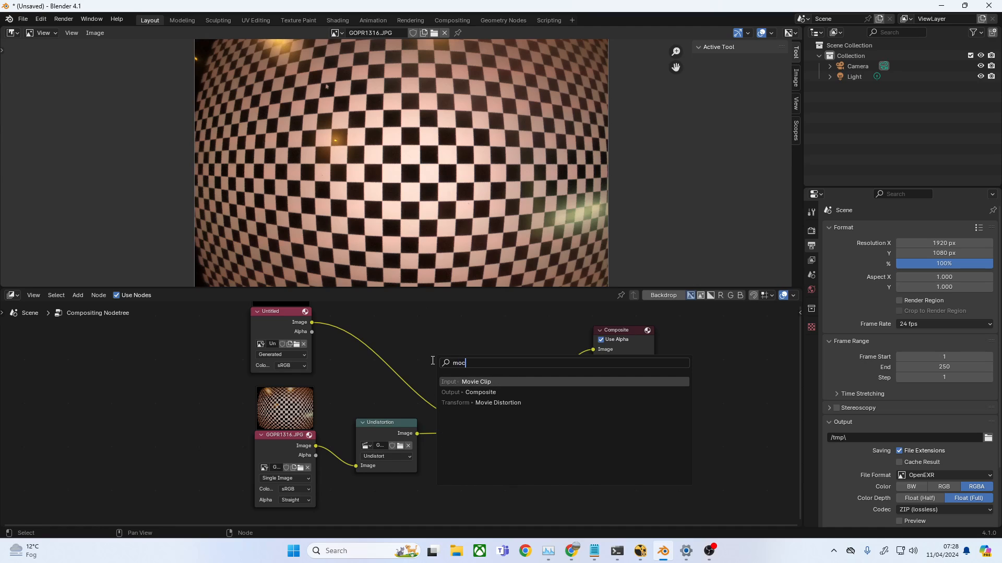
pyautogui.click(571, 403)
pyautogui.click(387, 363)
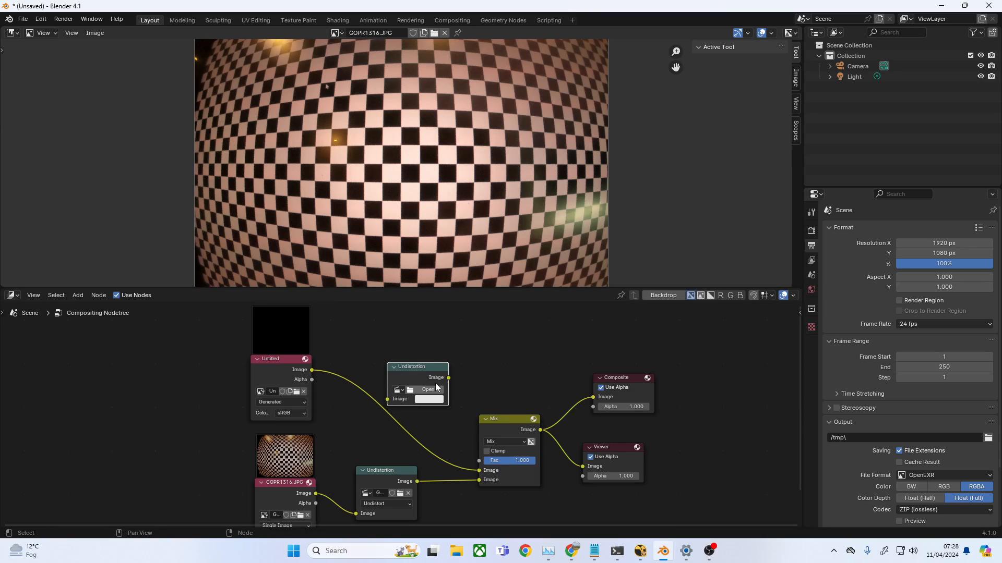
# Position the new Undistortion node above the Mix node and assign it the GOPR1316.JPG clip
pyautogui.moveTo(416, 367); pyautogui.dragTo(427, 359)
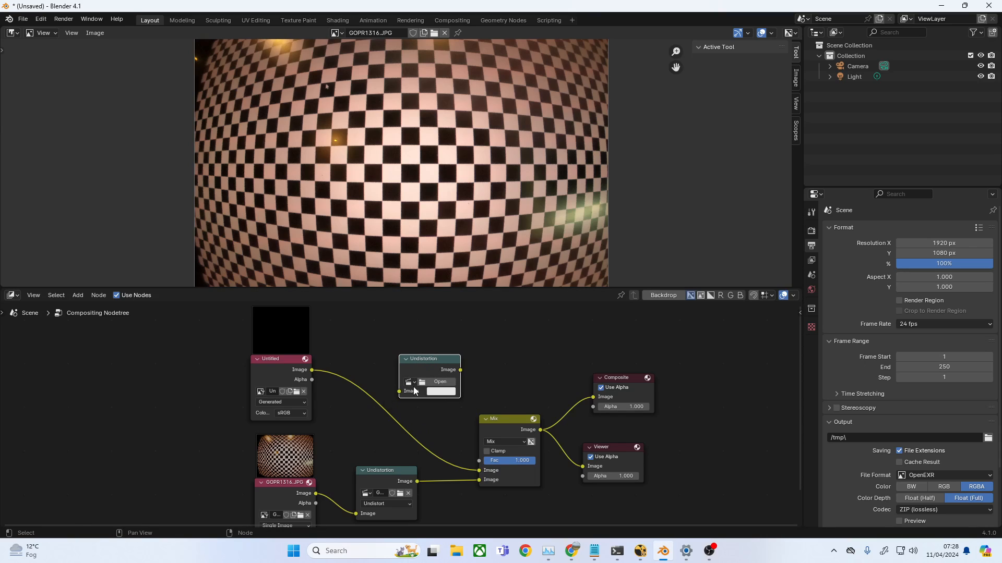
pyautogui.click(415, 384)
pyautogui.click(435, 397)
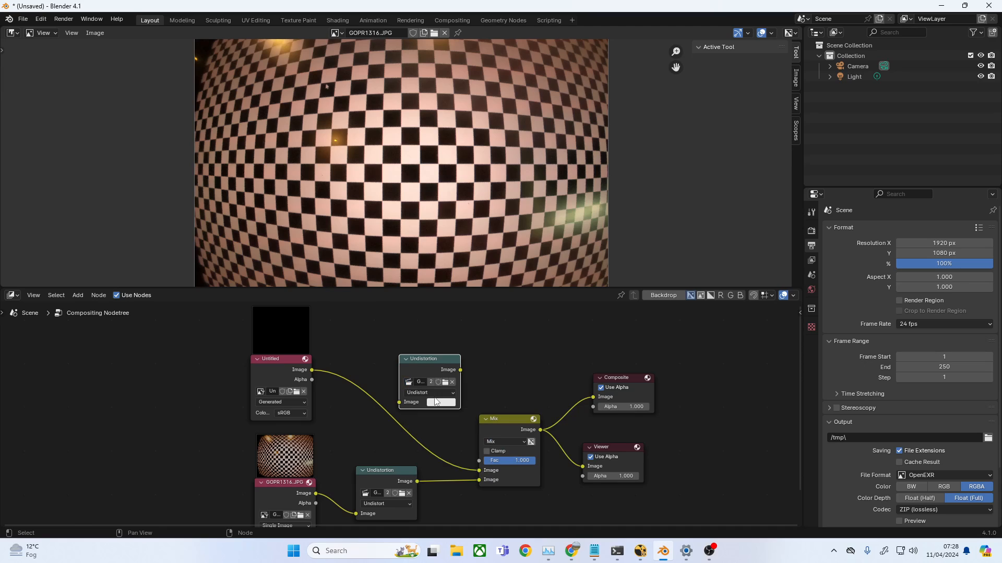
# Show the movie clip, connect the new Undistortion node's image output to the Viewer, and return to the Image Editor
pyautogui.click(18, 31)
pyautogui.click(31, 152)
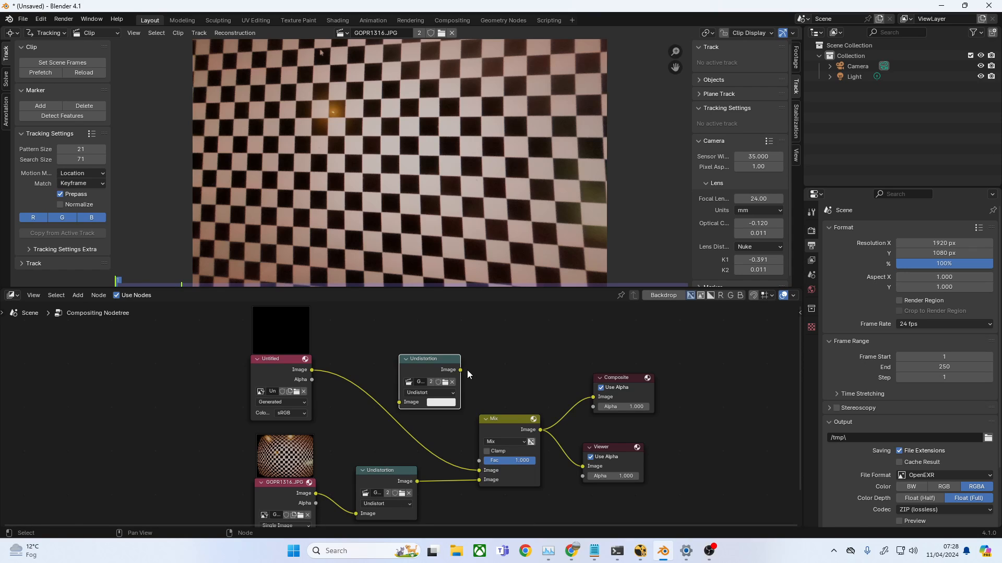
pyautogui.moveTo(469, 373); pyautogui.dragTo(583, 466)
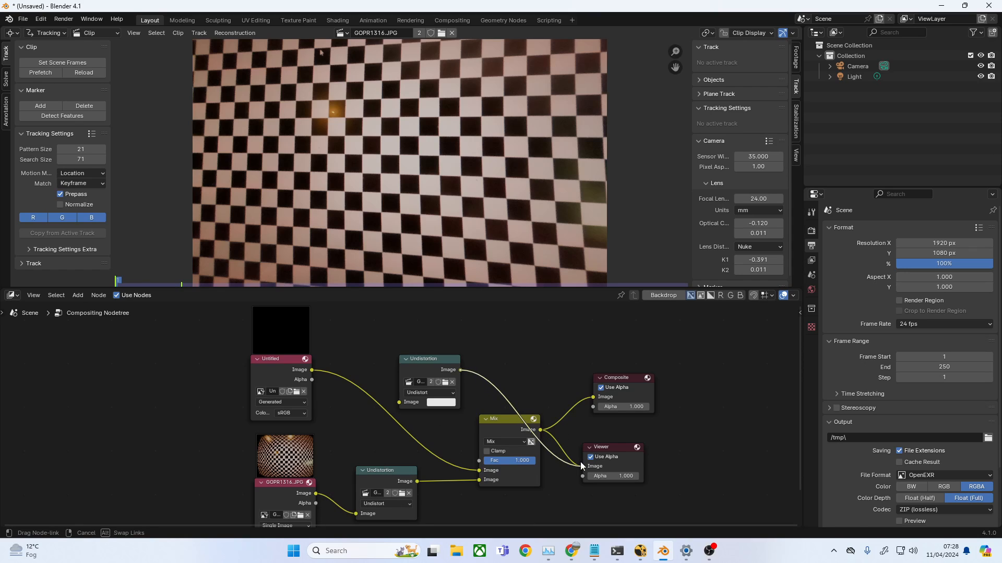
pyautogui.click(14, 33)
pyautogui.click(42, 74)
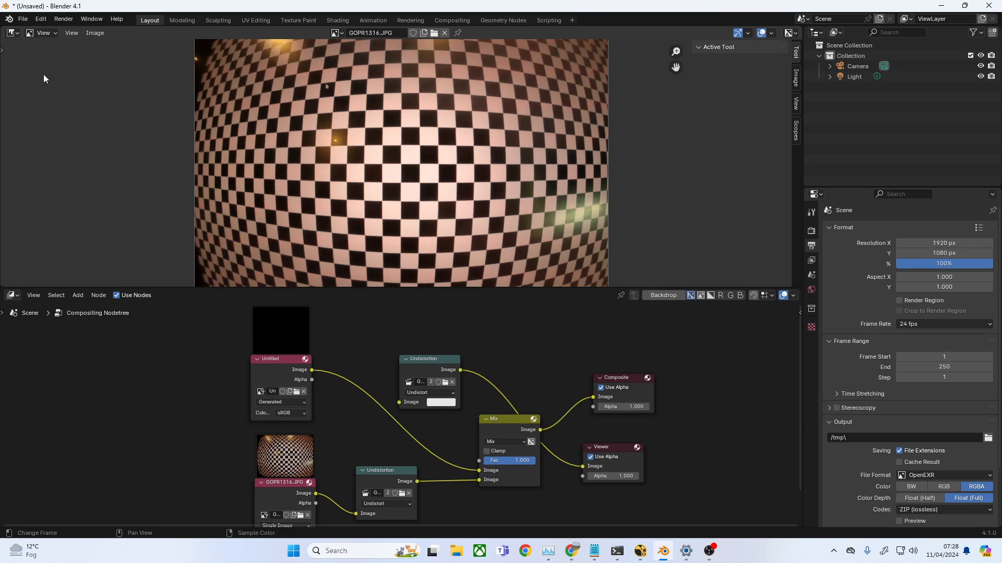
# Reconnect the Mix node's output to the Viewer and display the Viewer Node image in the Image Editor
pyautogui.moveTo(613, 452); pyautogui.dragTo(629, 442)
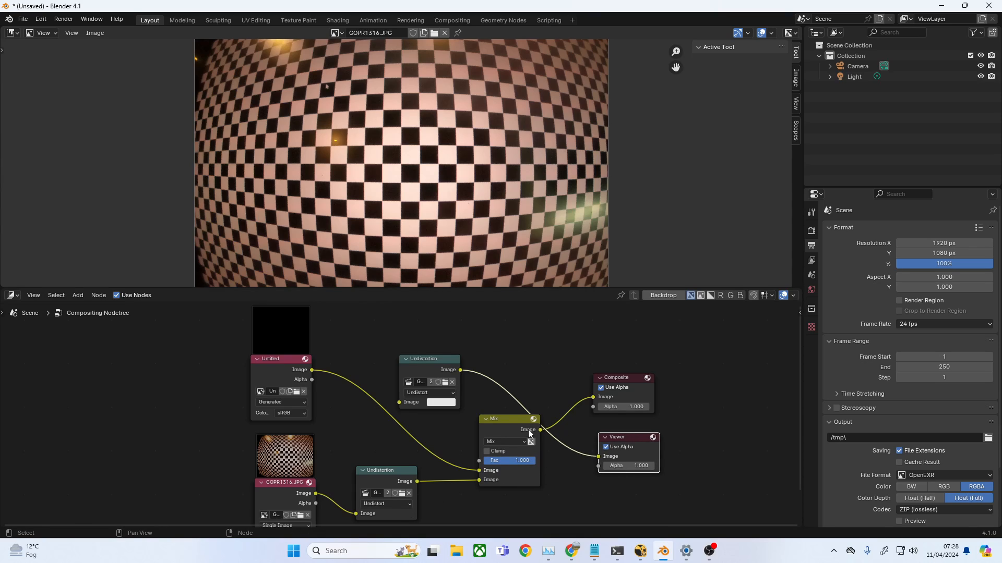
pyautogui.moveTo(511, 420); pyautogui.dragTo(517, 360)
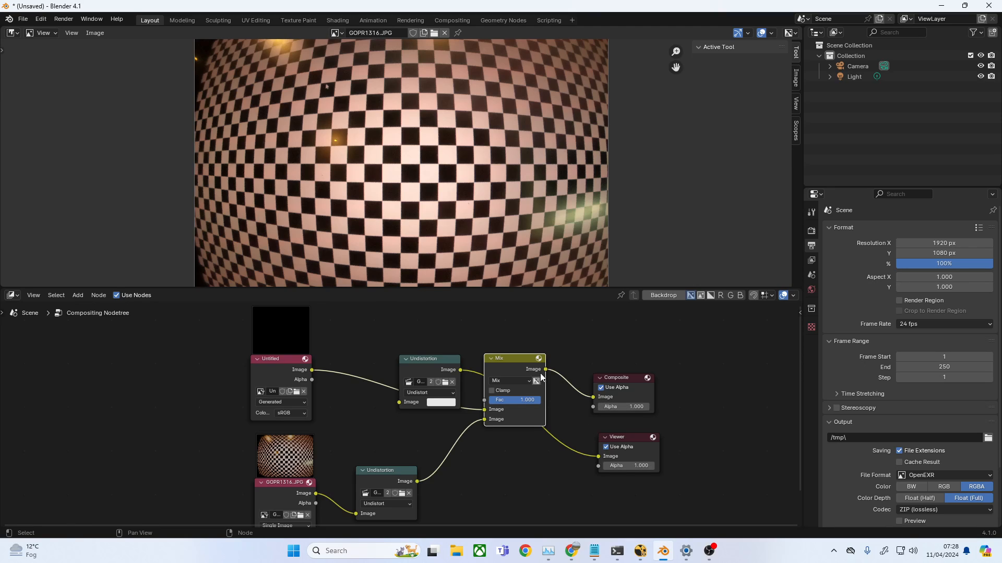
pyautogui.moveTo(545, 369); pyautogui.dragTo(594, 458)
pyautogui.moveTo(530, 363); pyautogui.dragTo(520, 406)
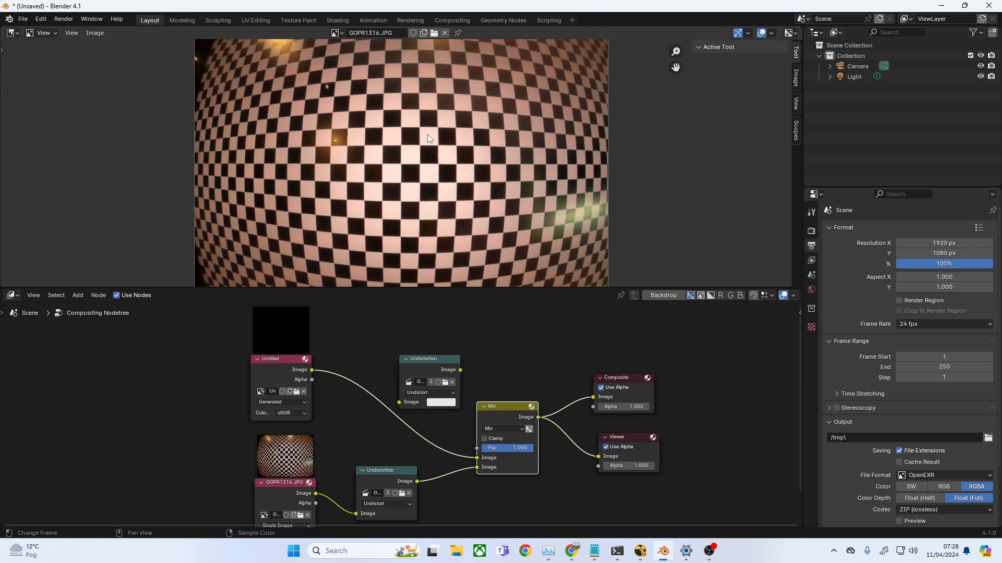
pyautogui.click(337, 34)
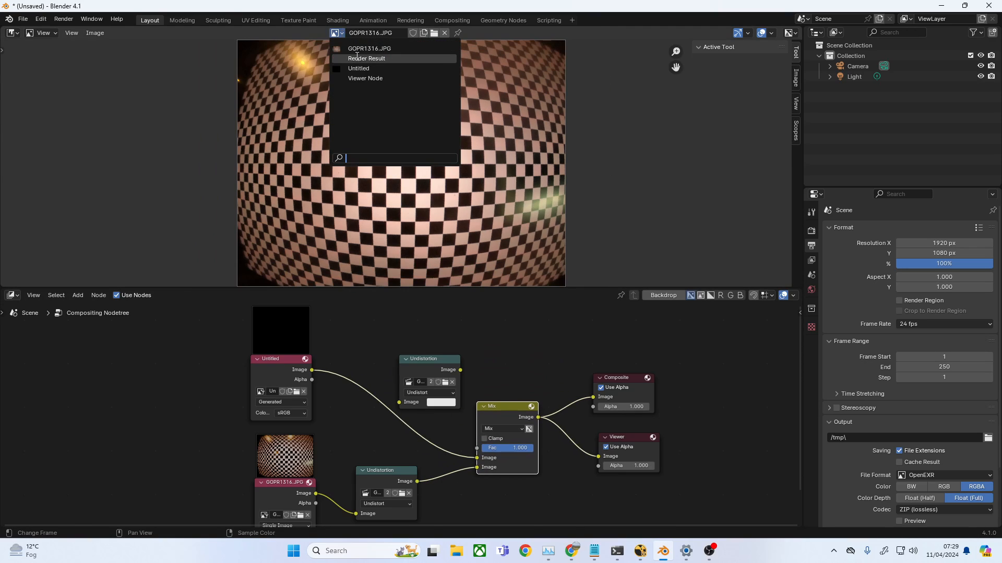
pyautogui.click(392, 79)
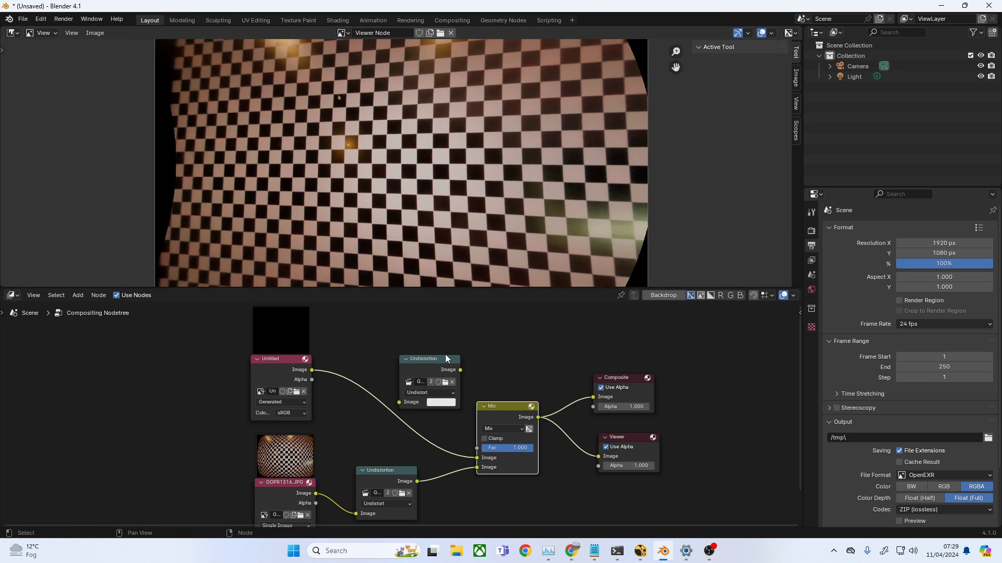
# Feed the Viewer from the new, input-less Undistortion node and reselect that node's clip
pyautogui.moveTo(444, 364); pyautogui.dragTo(593, 458)
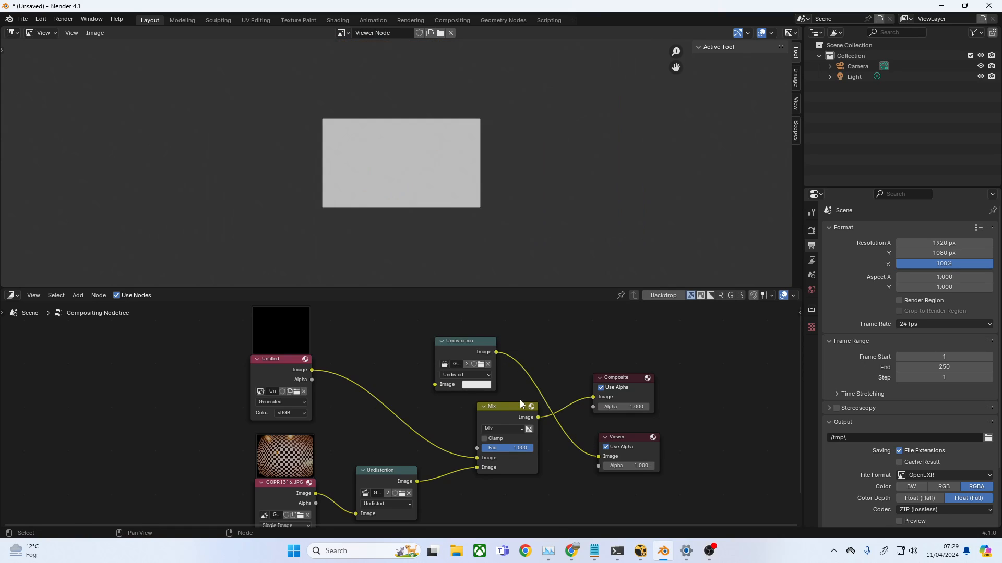
pyautogui.click(445, 364)
pyautogui.click(447, 366)
pyautogui.click(453, 381)
# Connect the photo's Undistortion output to the Viewer and move the spare Undistortion and Mix nodes out of the way
pyautogui.moveTo(417, 481); pyautogui.dragTo(598, 458)
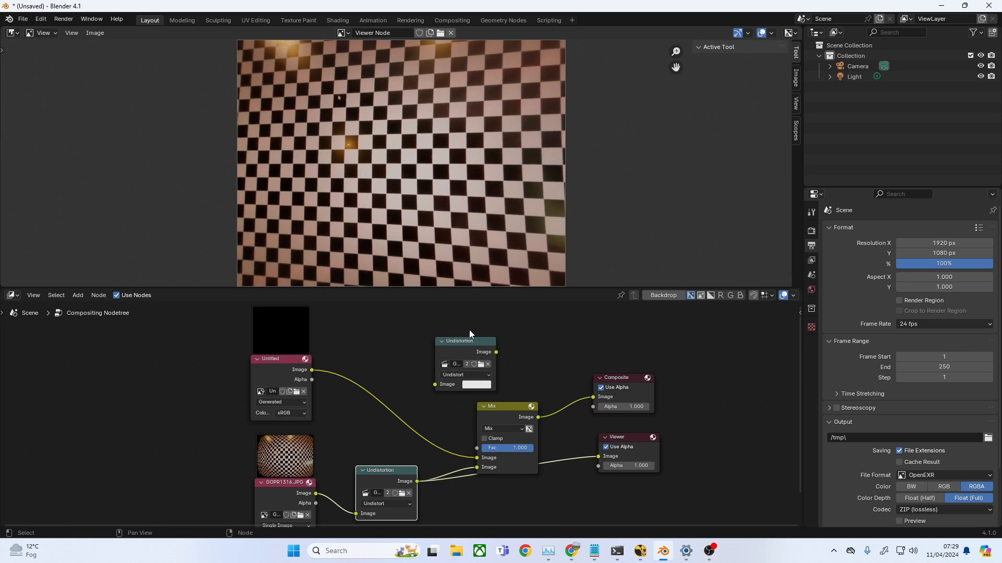
pyautogui.moveTo(463, 345); pyautogui.dragTo(432, 309)
pyautogui.moveTo(525, 423); pyautogui.dragTo(513, 391)
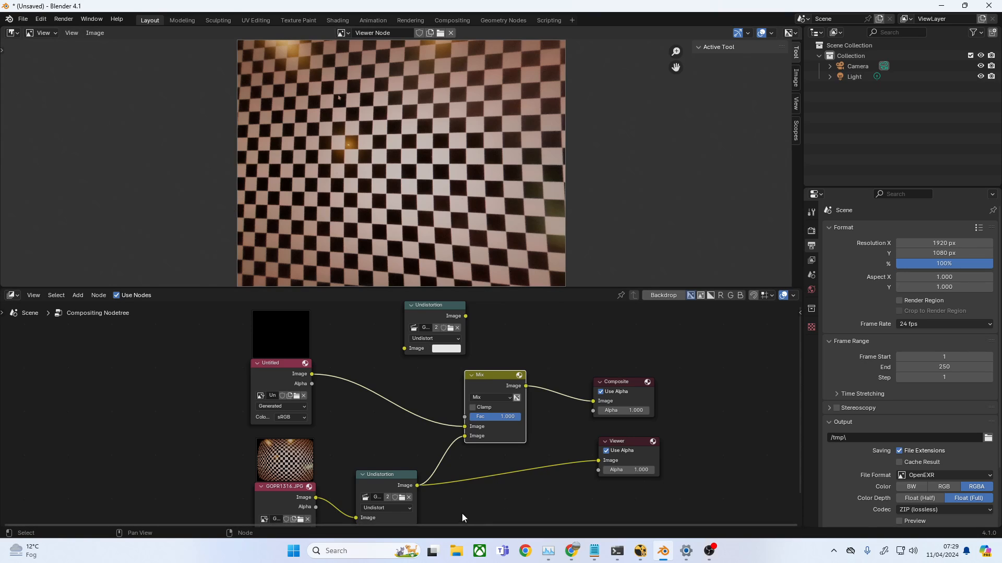
pyautogui.moveTo(553, 431); pyautogui.dragTo(567, 385, button='middle')
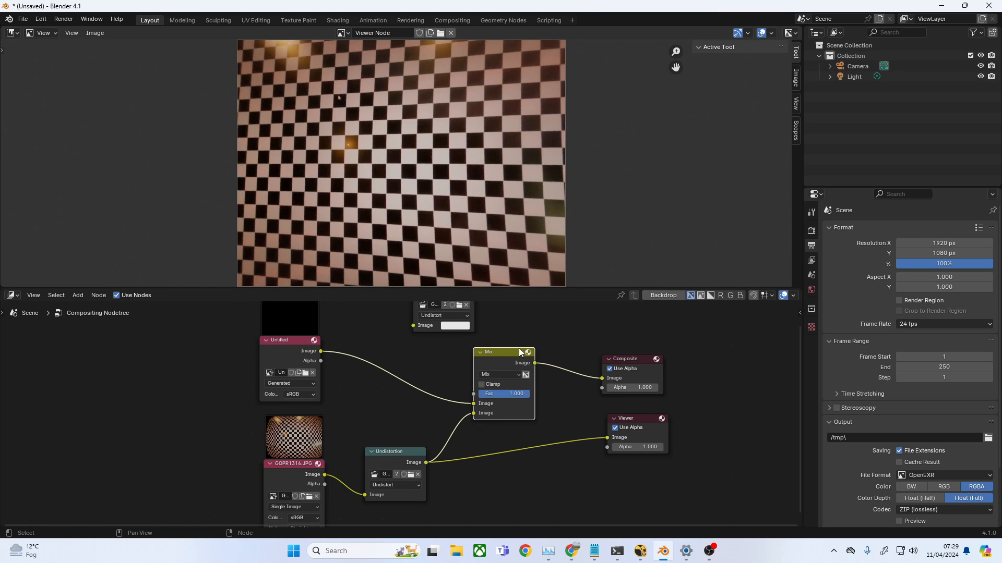
# Shift the Untitled image node slightly to line up above the GOPR1316.JPG node and deselect it
pyautogui.click(277, 344)
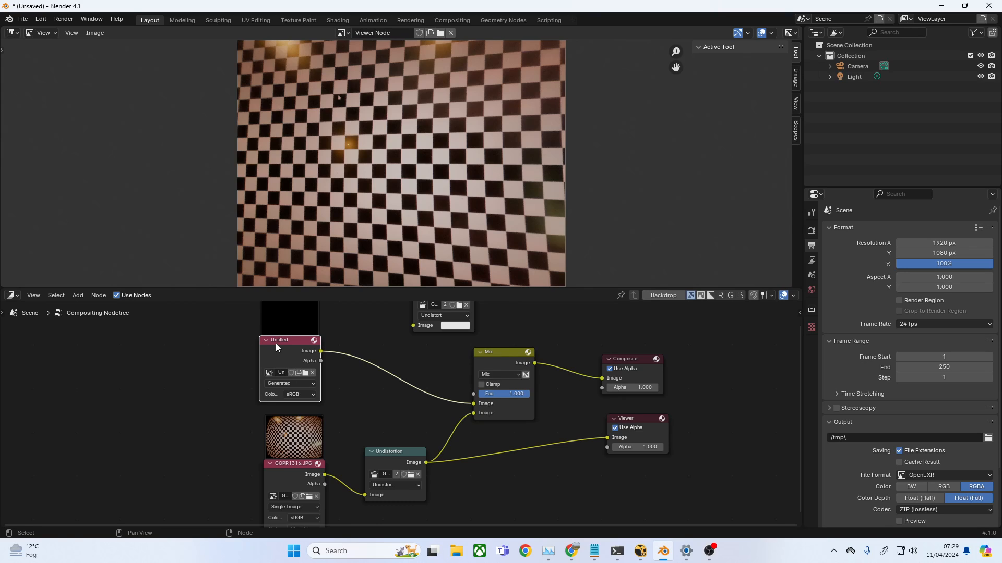
pyautogui.moveTo(281, 346); pyautogui.dragTo(290, 343)
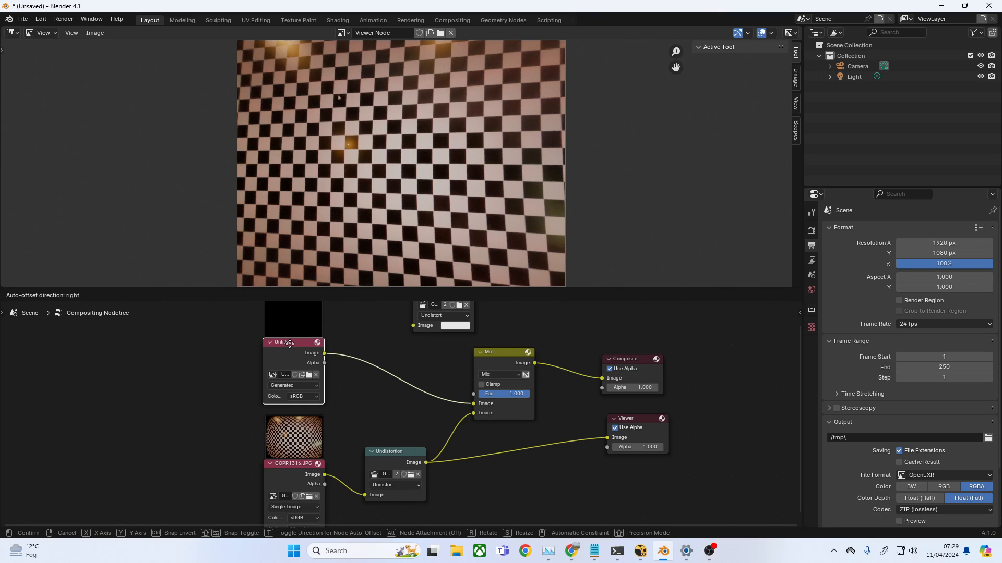
pyautogui.moveTo(290, 343); pyautogui.dragTo(290, 344)
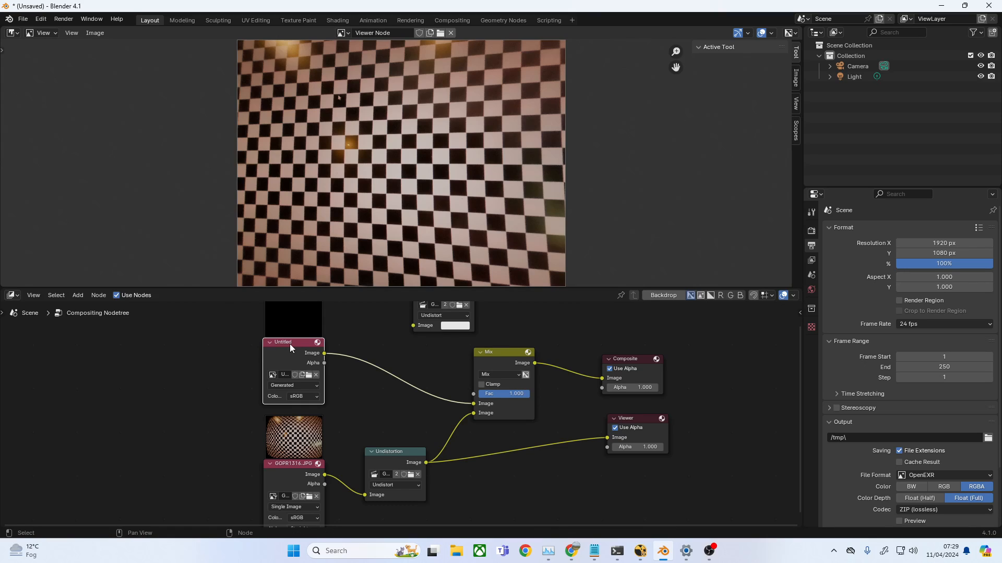
pyautogui.click(216, 357)
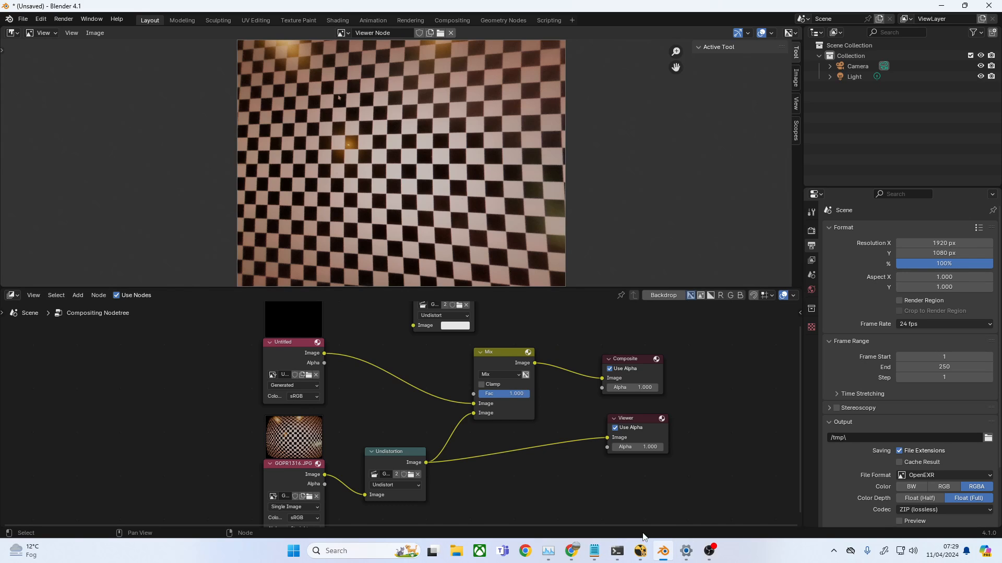
# Switch to NukeX and examine the full frame of LensDistortion1's undistorted output in the viewer
pyautogui.click(640, 551)
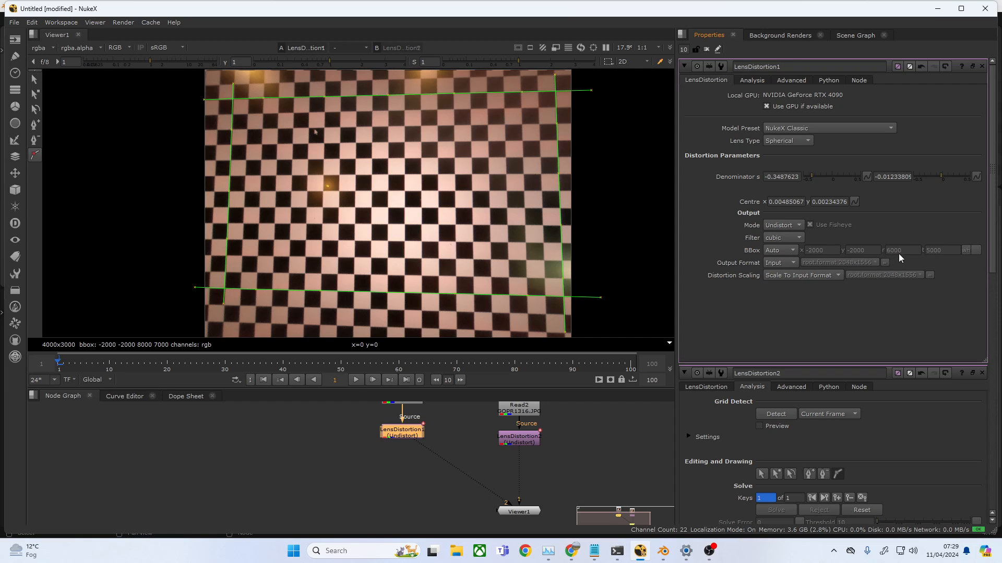
pyautogui.scroll(-2, 516, 292)
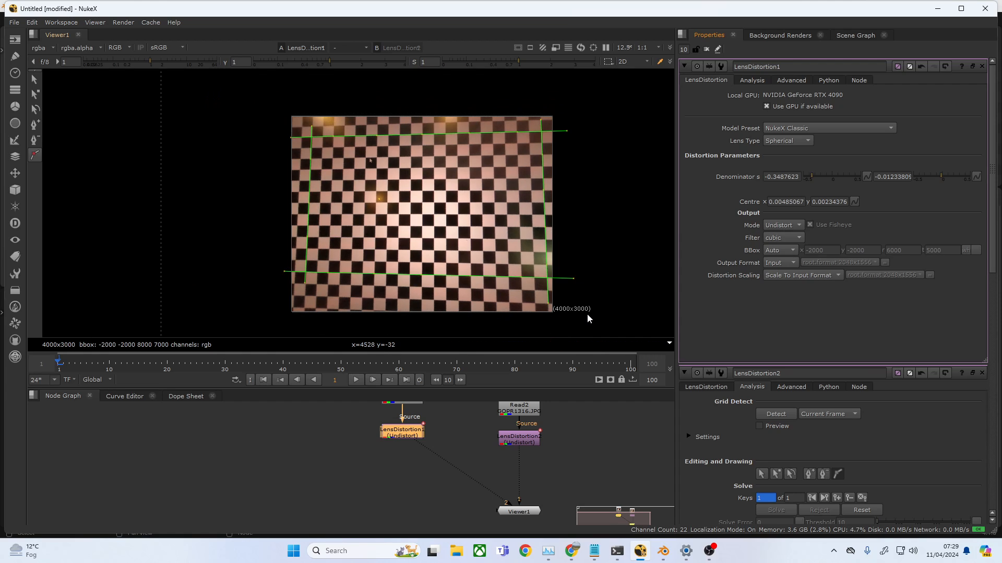
# Examine the full bounding box surrounding LensDistortion1's undistorted 4000x3000 output in the viewer
pyautogui.scroll(-1, 587, 314)
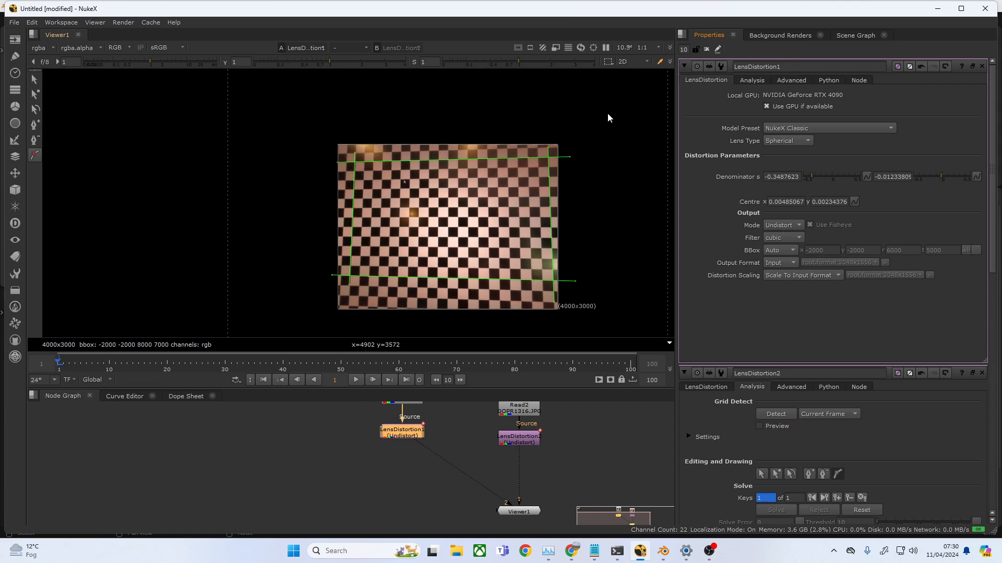
pyautogui.scroll(-1, 615, 117)
pyautogui.scroll(-1, 612, 118)
pyautogui.moveTo(610, 122); pyautogui.dragTo(531, 168, button='middle')
pyautogui.scroll(-1, 533, 164)
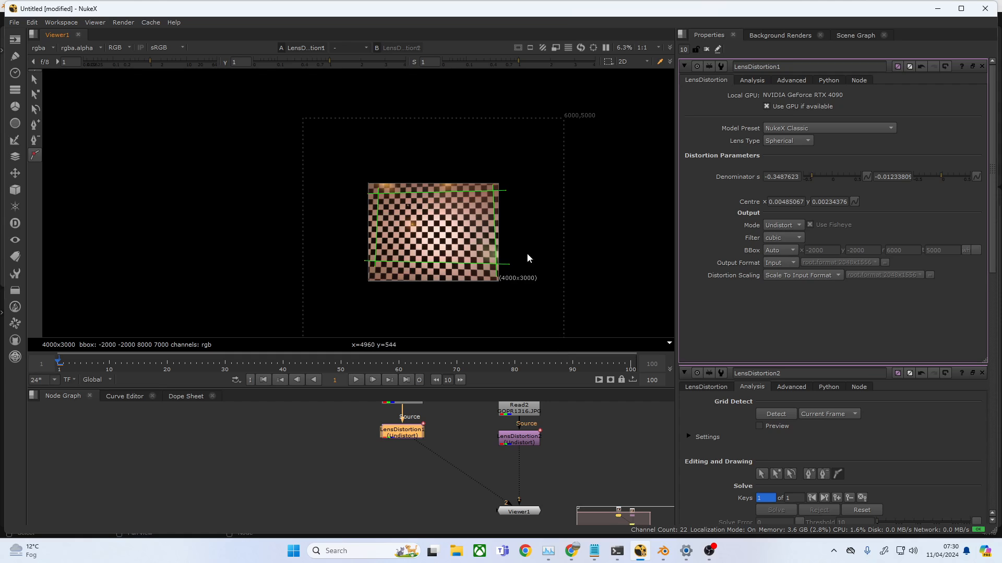
pyautogui.moveTo(526, 197); pyautogui.dragTo(531, 137, button='middle')
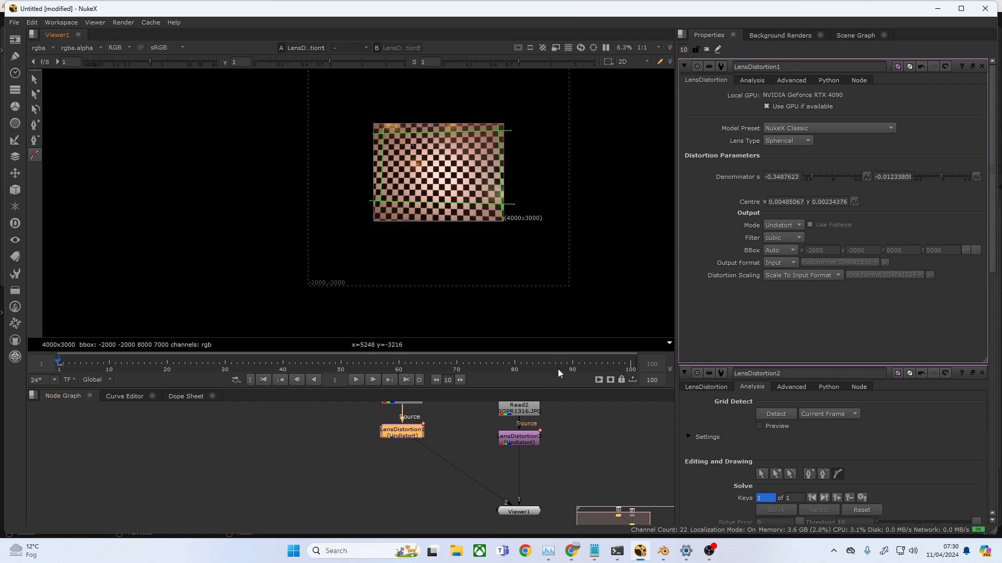
# Switch to Blender and add an Image node beside the Untitled node, reviewing the new-image size settings without creating an image
pyautogui.click(663, 555)
pyautogui.click(293, 349)
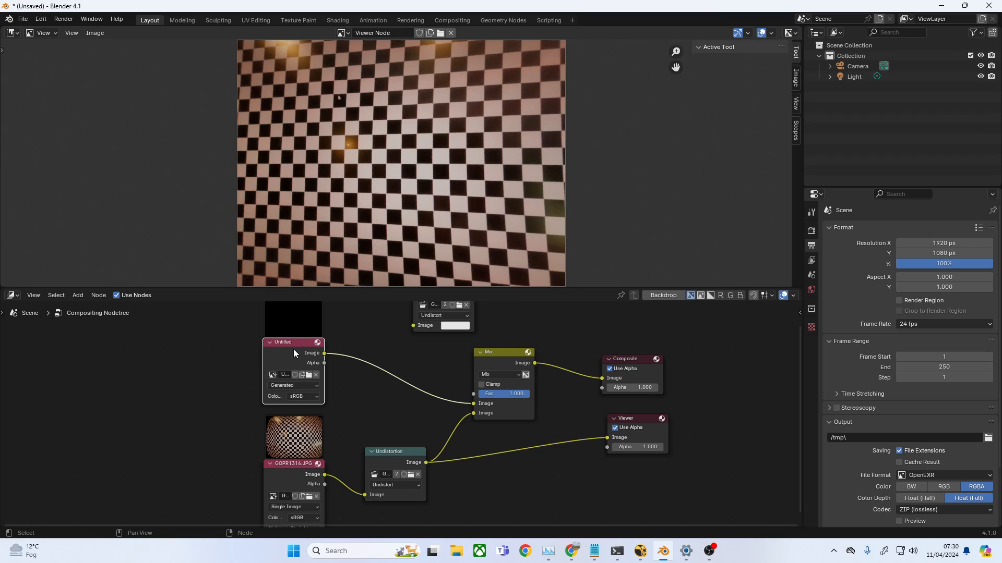
pyautogui.click(130, 358)
pyautogui.hotkey('shift', 'a')
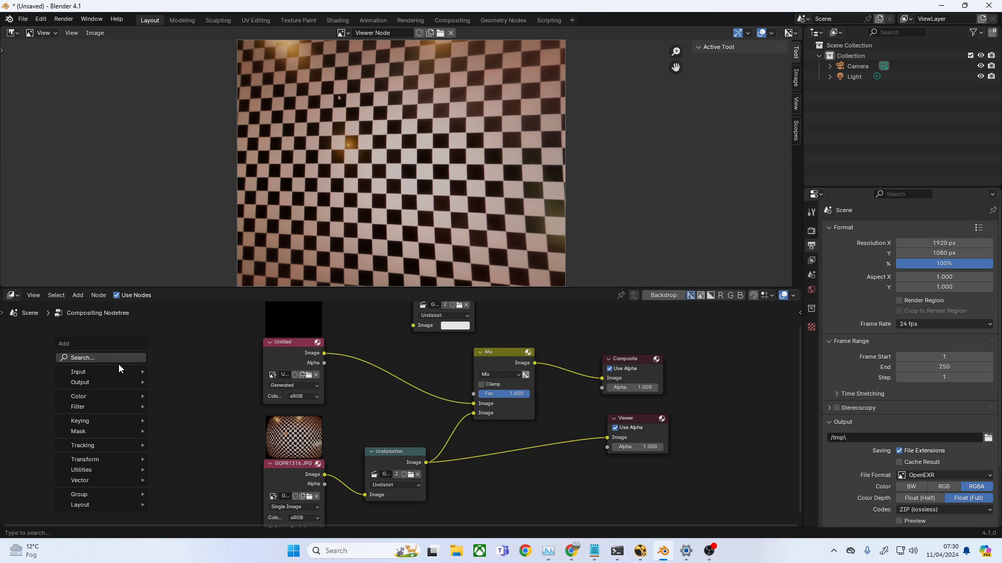
pyautogui.click(114, 358)
pyautogui.write('im')
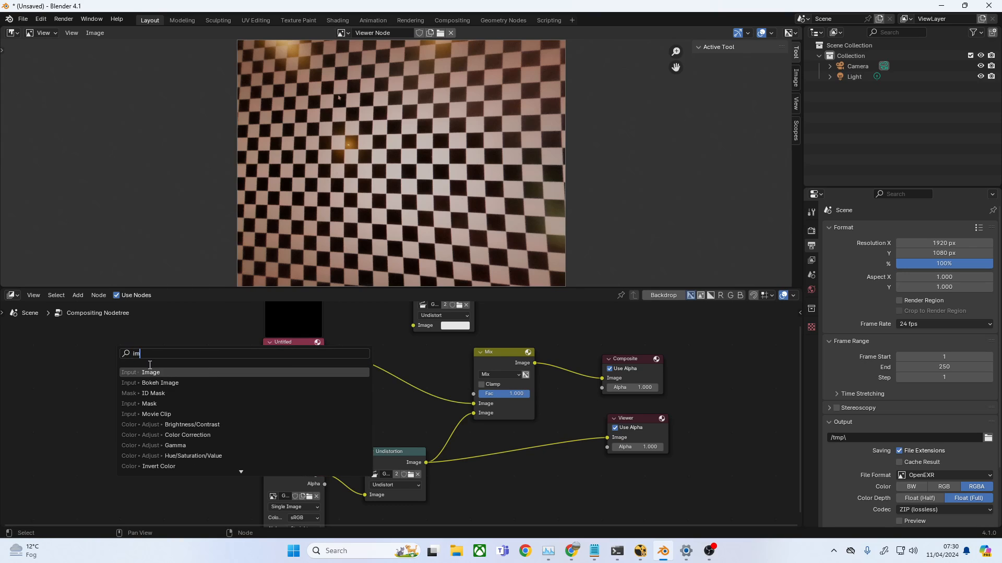
pyautogui.click(151, 372)
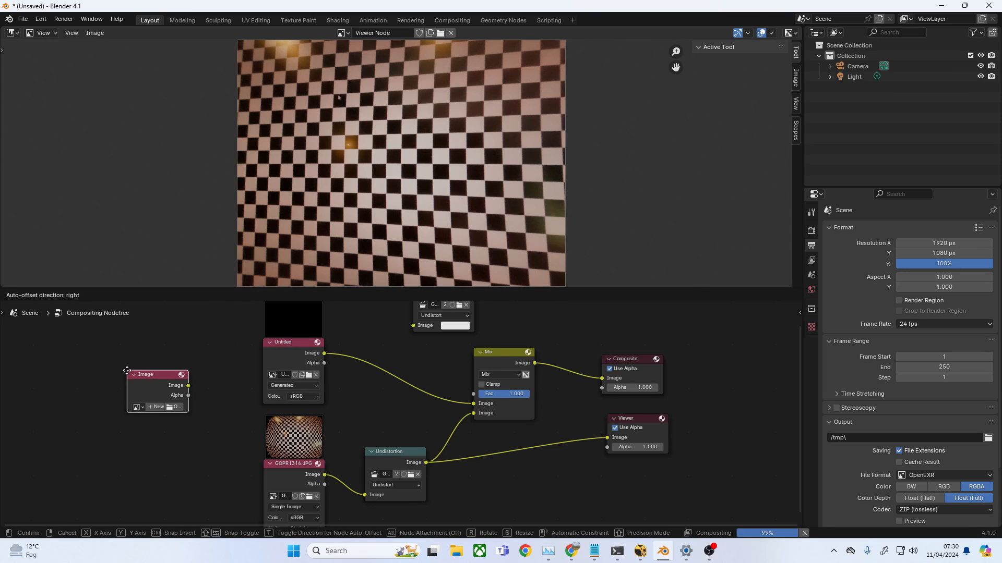
pyautogui.click(152, 407)
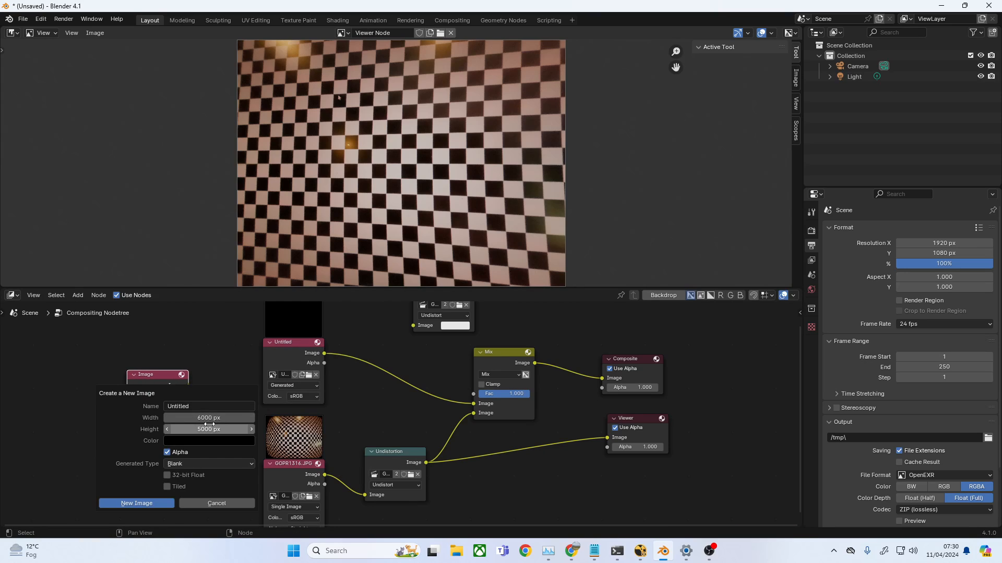
pyautogui.click(213, 503)
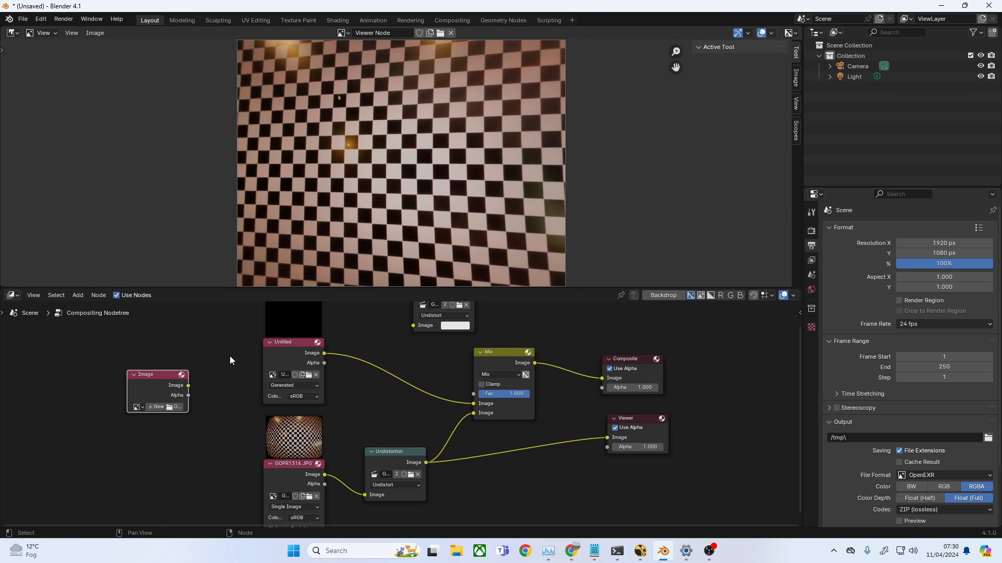
# Connect the Mix output to the Viewer node and show the whole GOPR1316.JPG clip in the Movie Clip Editor
pyautogui.click(191, 382)
pyautogui.moveTo(534, 363); pyautogui.dragTo(607, 438)
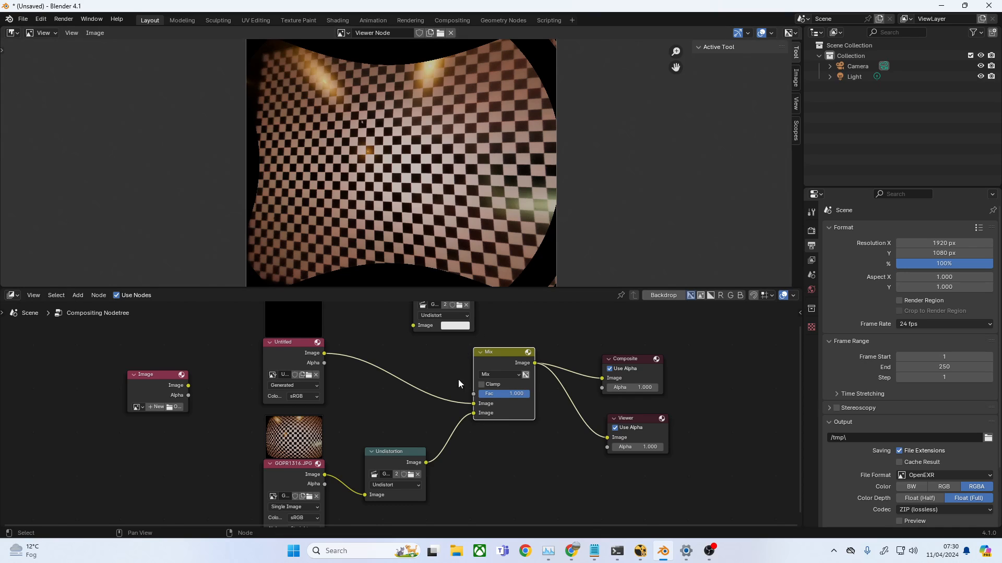
pyautogui.click(11, 32)
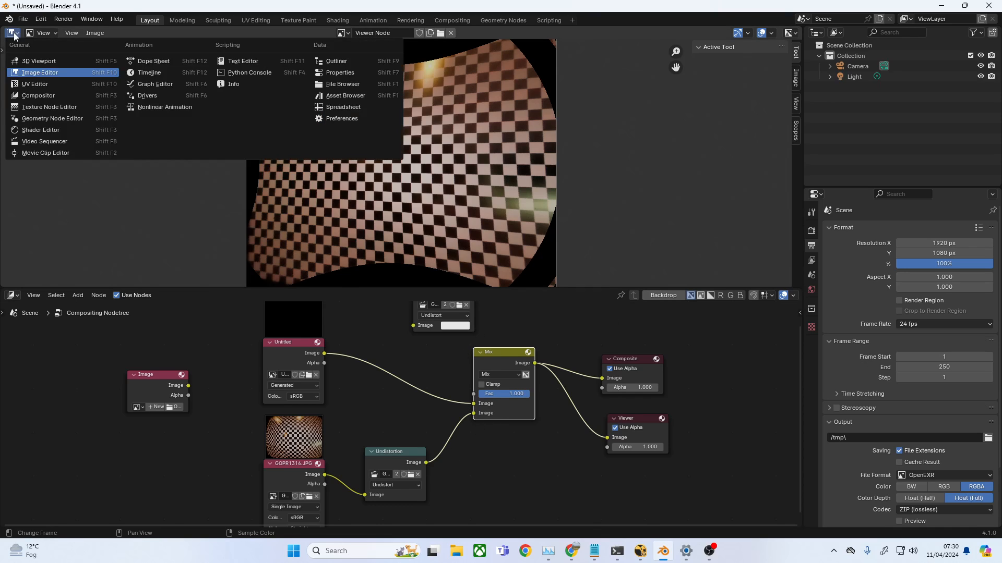
pyautogui.click(49, 152)
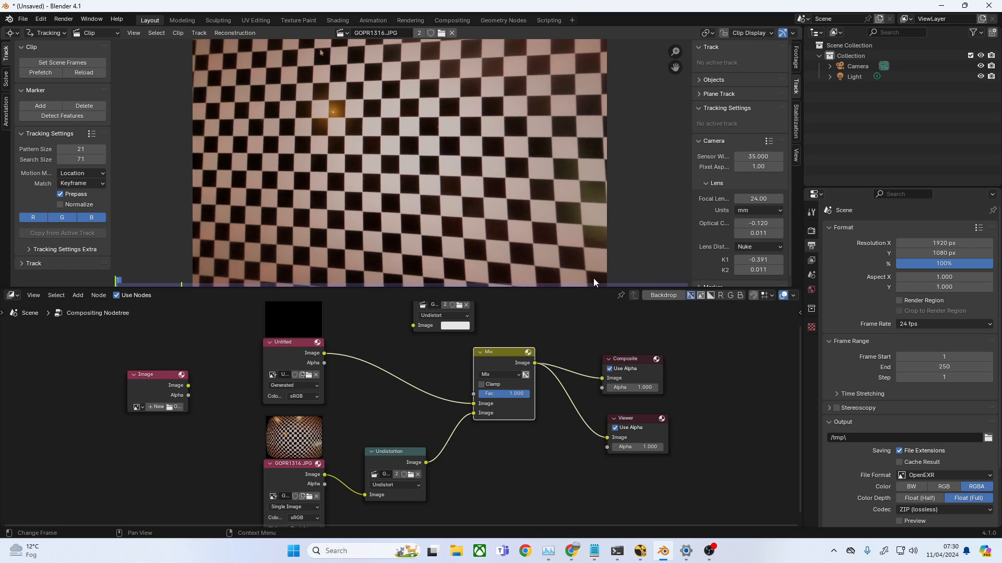
pyautogui.scroll(-2, 567, 198)
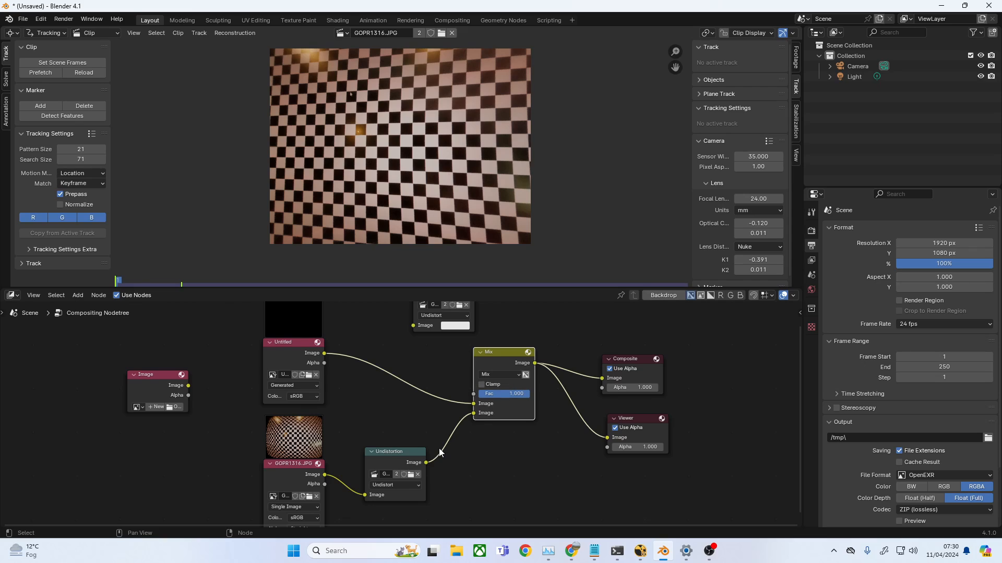
# Select the Viewer node and change the Movie Clip Editor area back to the Image Editor
pyautogui.click(625, 421)
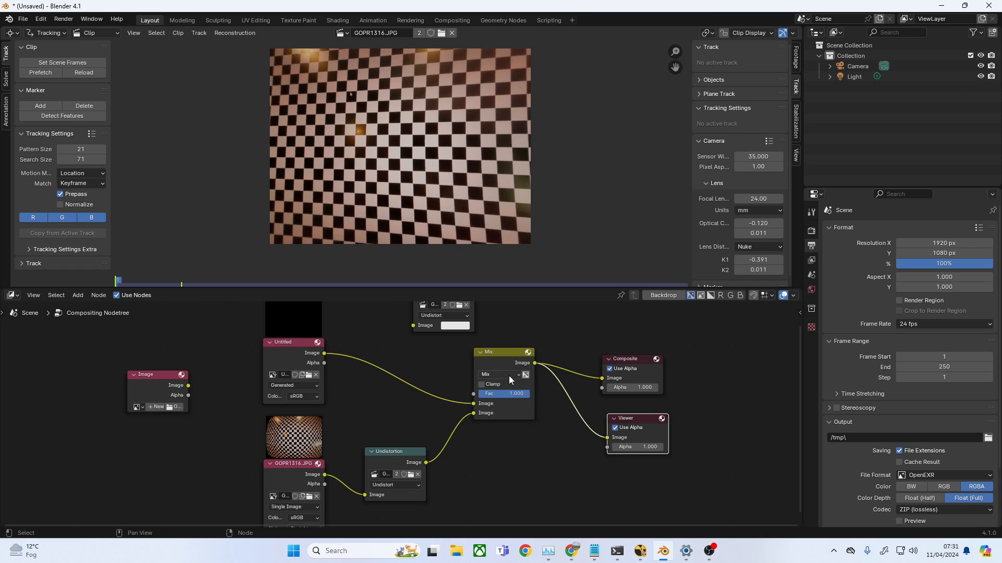
pyautogui.click(11, 32)
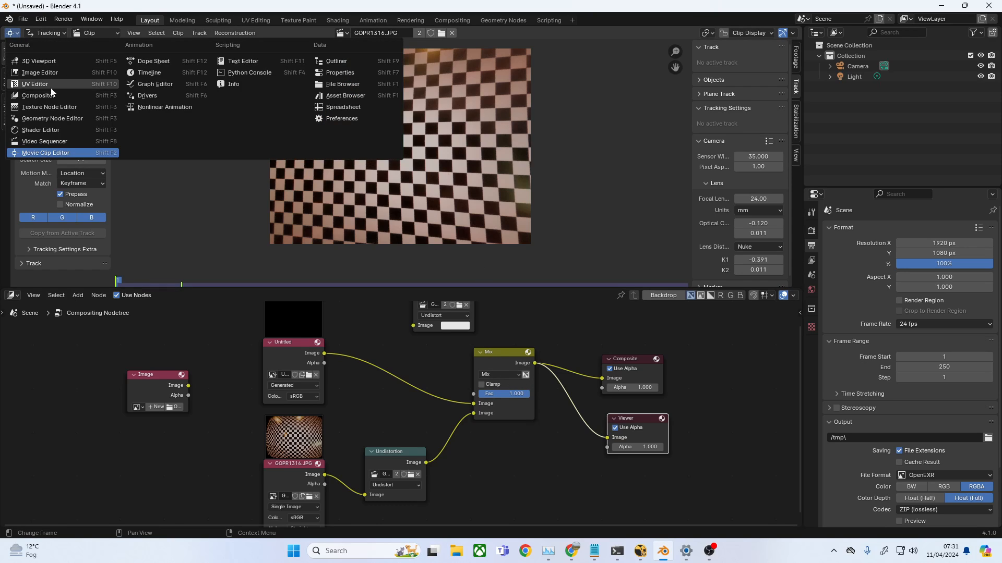
pyautogui.click(58, 73)
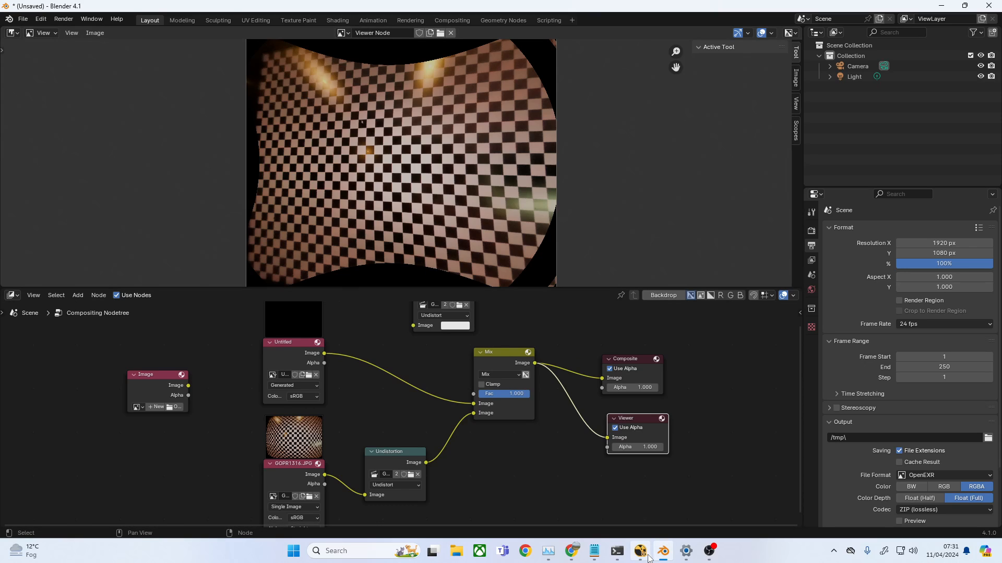
# Switch to NukeX and review LensDistortion1's analysis settings and its output bounding box bounds
pyautogui.moveTo(646, 557)
pyautogui.click(633, 516)
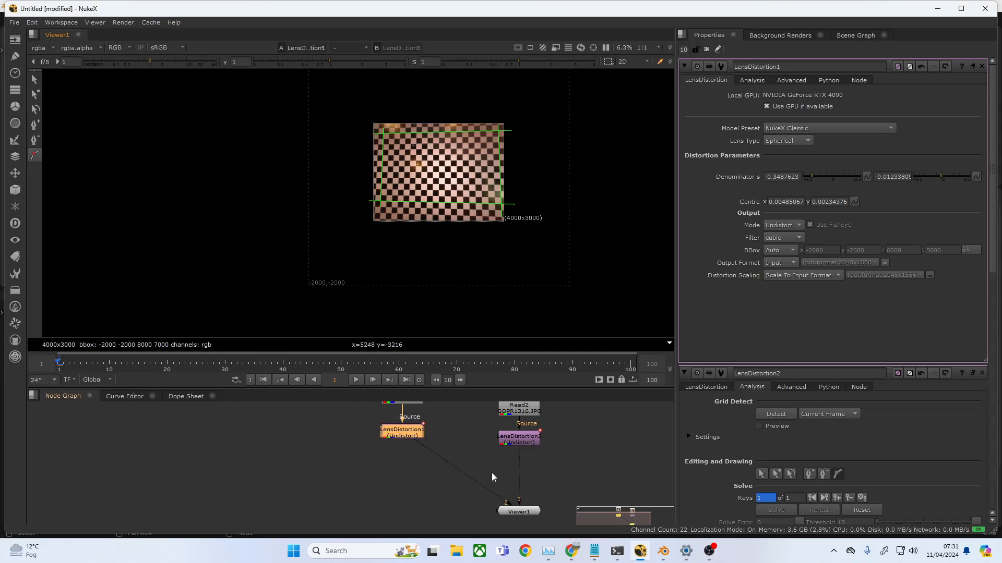
pyautogui.click(397, 434)
pyautogui.click(752, 80)
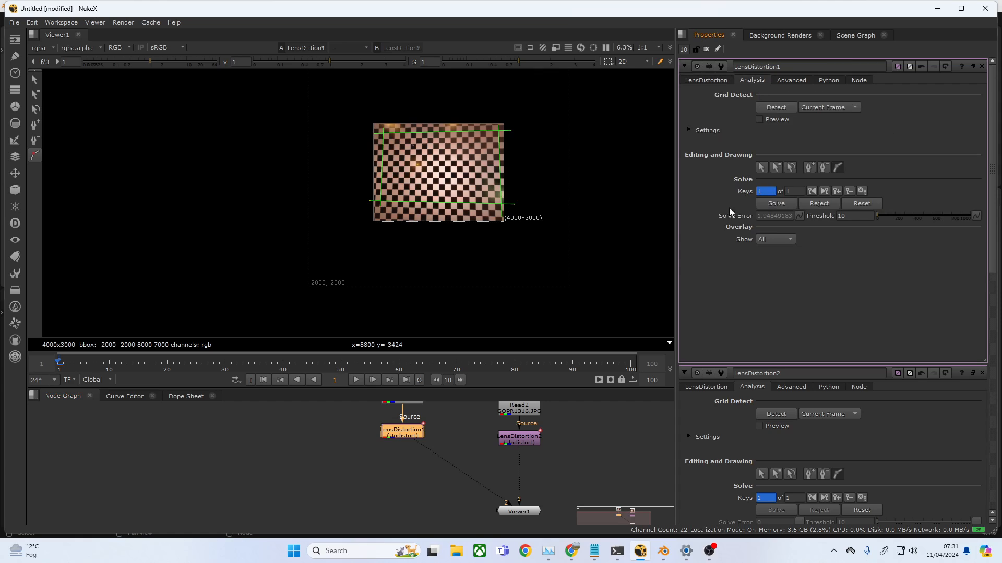
pyautogui.click(703, 80)
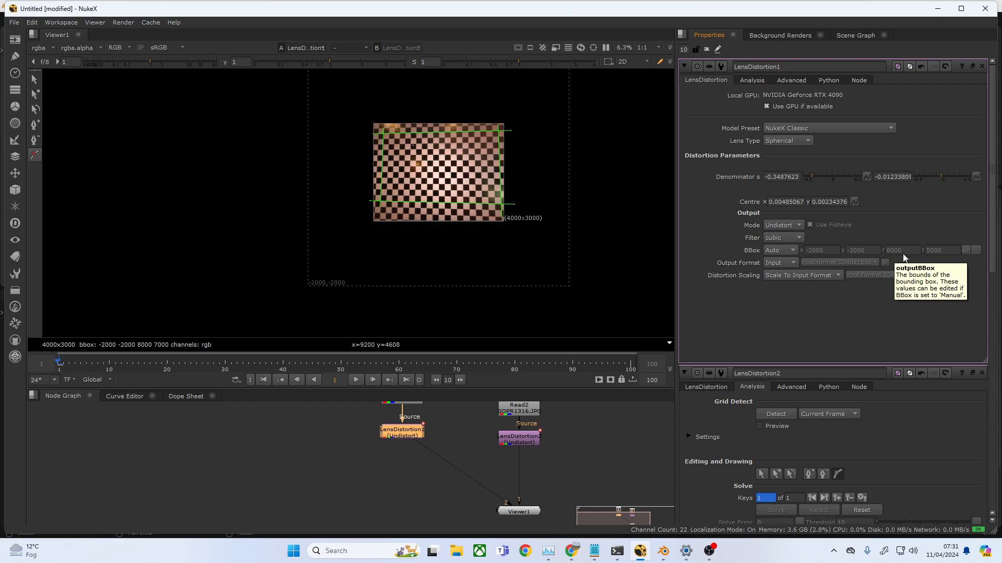
# Switch to Blender and select the Undistortion node fed by the GOPR1316.JPG image
pyautogui.click(664, 551)
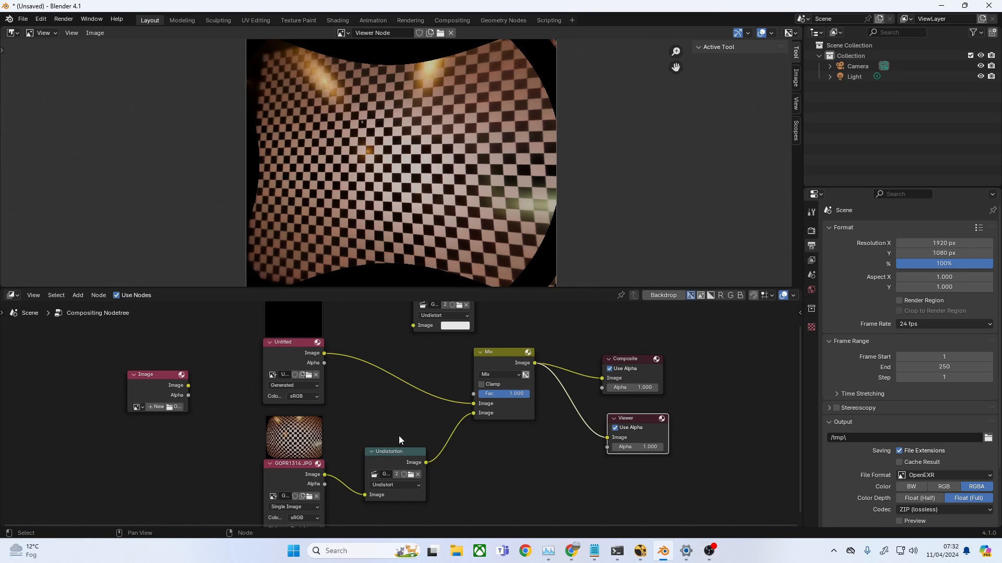
pyautogui.moveTo(399, 426); pyautogui.dragTo(401, 405, button='middle')
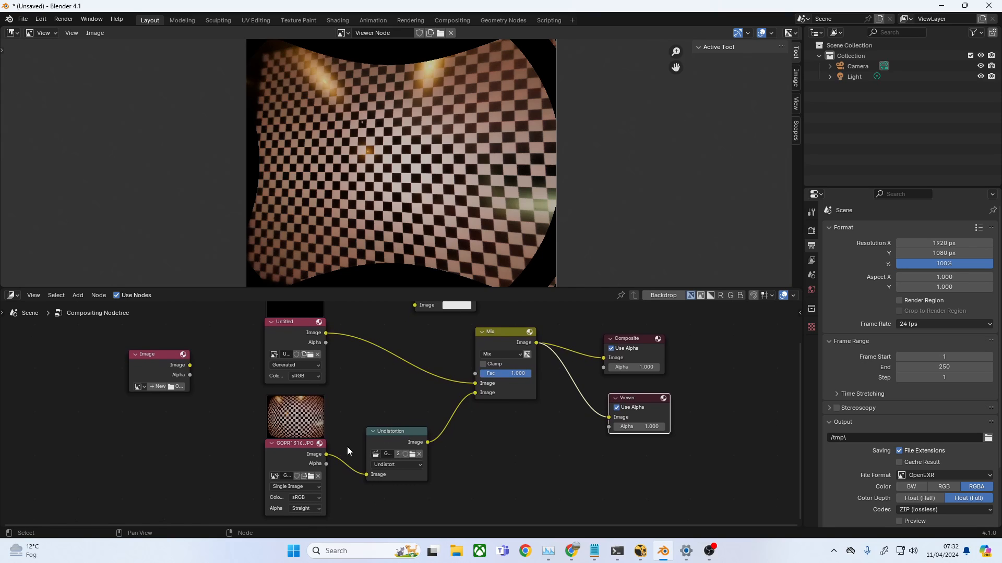
pyautogui.click(405, 434)
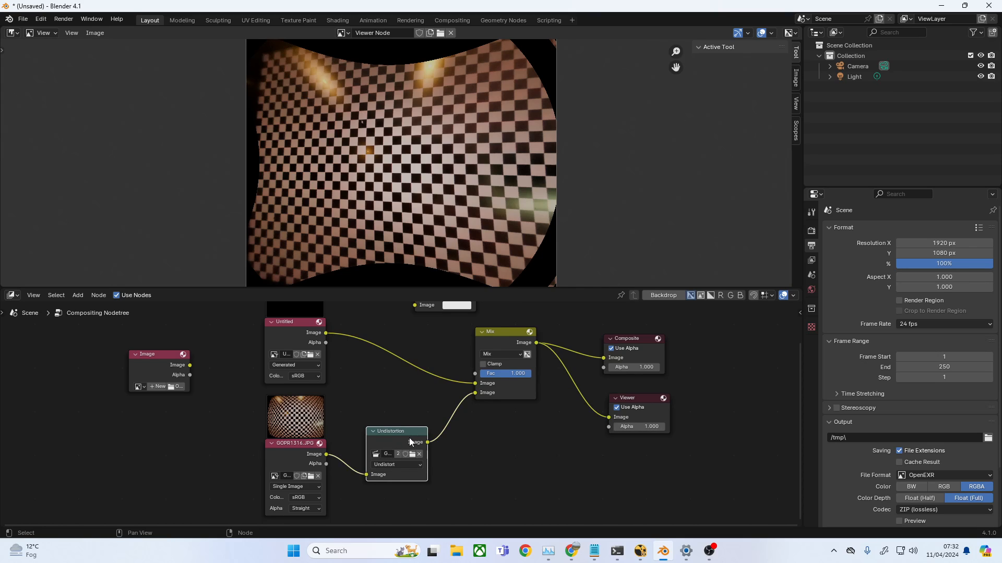
# Search the addable compositor nodes for lens, movie and other distortion nodes without adding any
pyautogui.click(412, 415)
pyautogui.hotkey('shift', 'a')
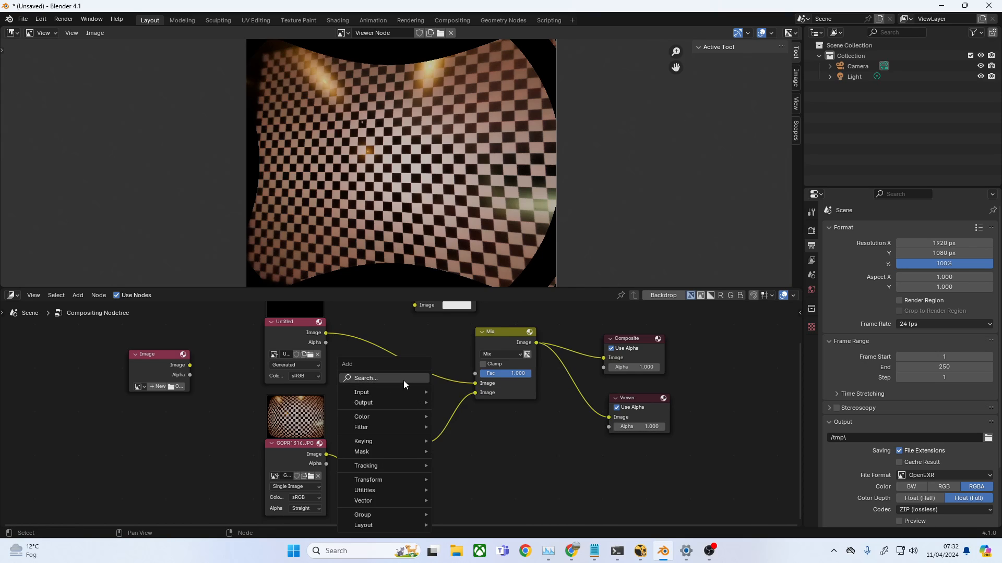
pyautogui.click(403, 380)
pyautogui.write('lens')
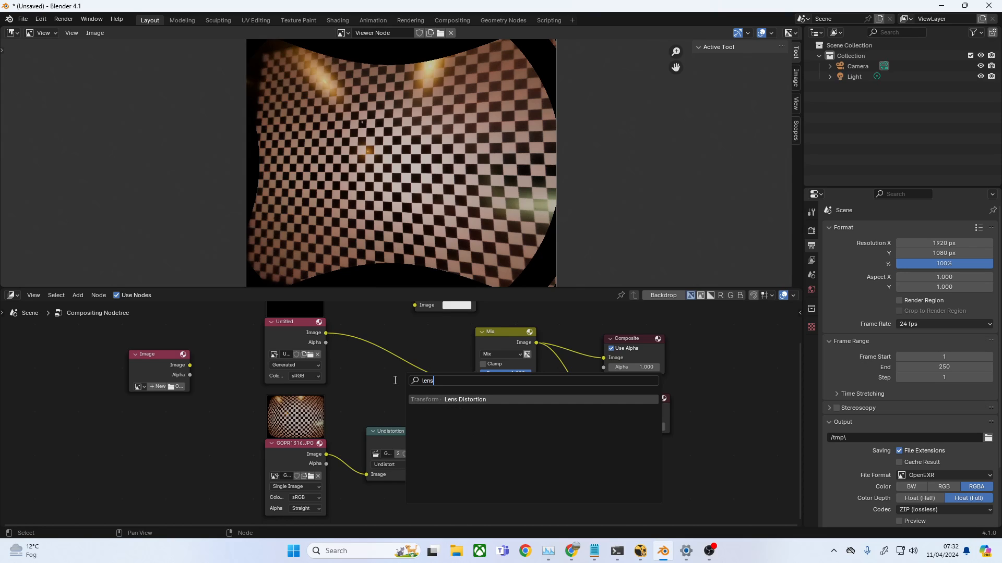
pyautogui.press('BackSpace')
pyautogui.press('BackSpace')
pyautogui.press('BackSpace')
pyautogui.press('BackSpace')
pyautogui.write('mo')
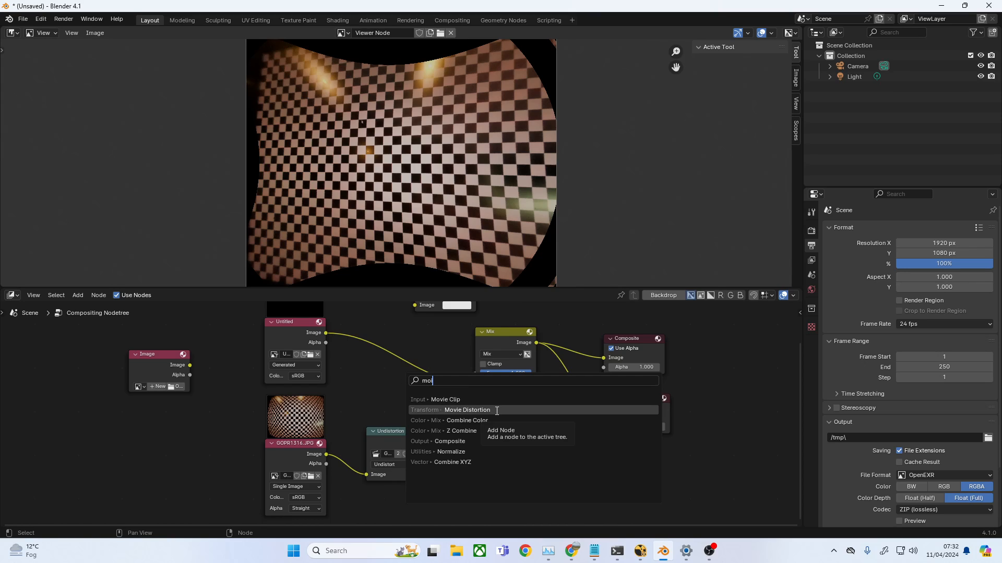
pyautogui.press('BackSpace')
pyautogui.press('BackSpace')
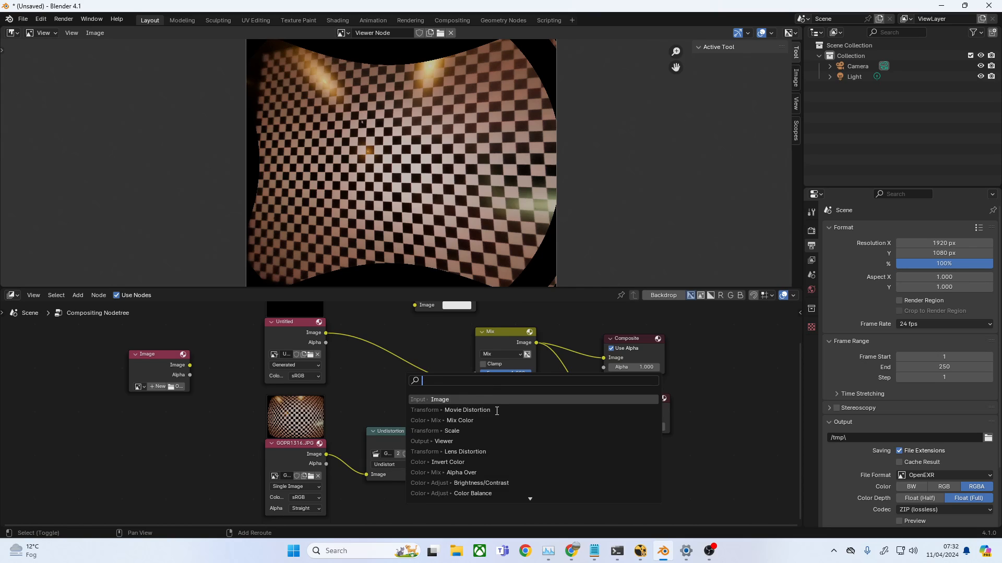
pyautogui.write('Dis')
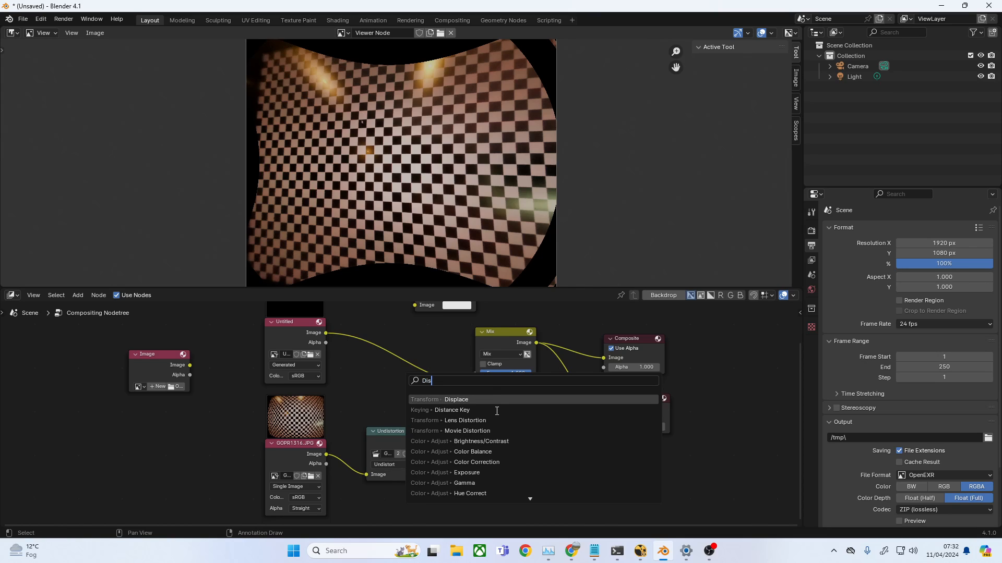
pyautogui.press('Escape')
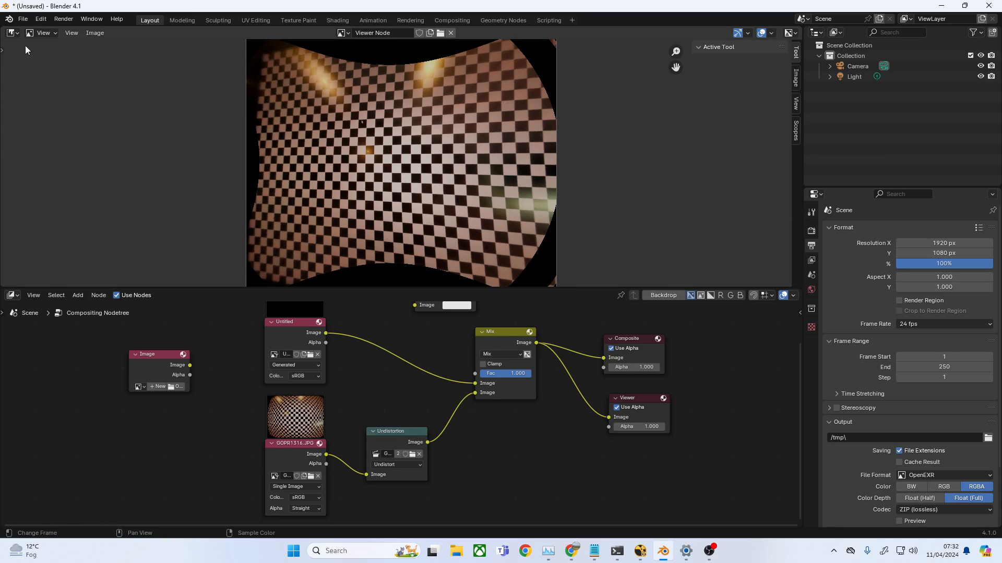
# Compare the GOPR1316.JPG clip in the Movie Clip Editor with the Mix node's result in the Image Editor
pyautogui.click(12, 34)
pyautogui.click(38, 152)
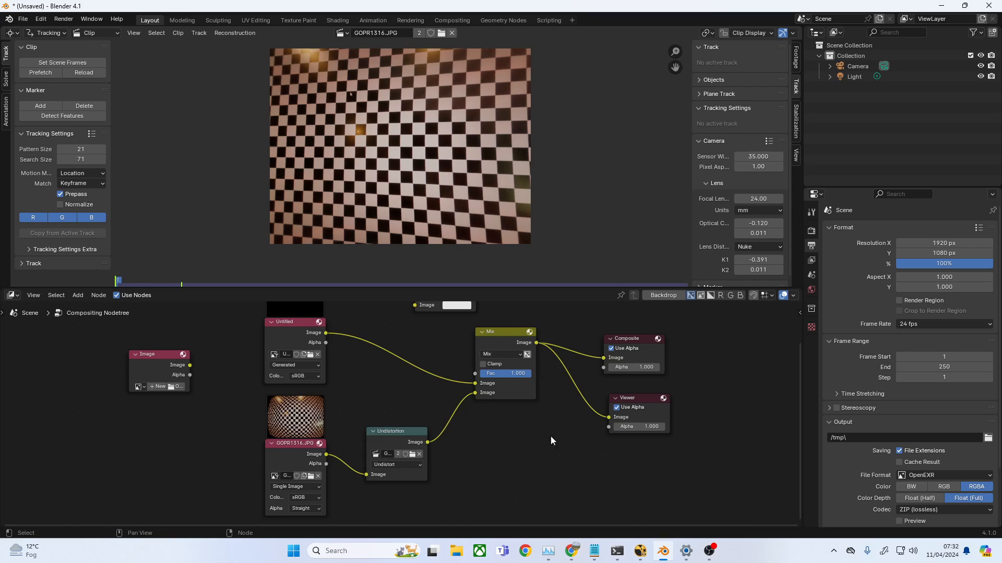
pyautogui.click(504, 331)
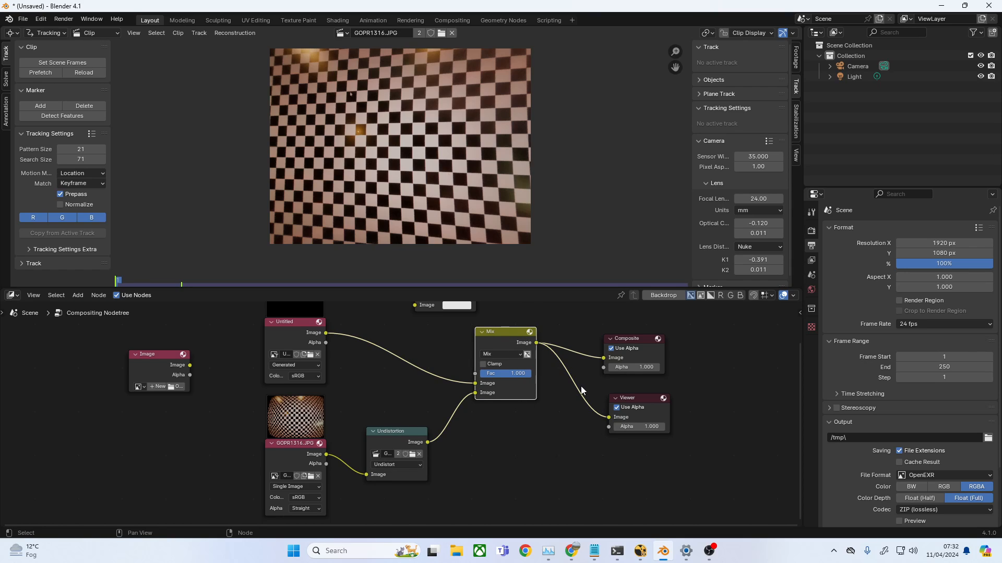
pyautogui.click(11, 33)
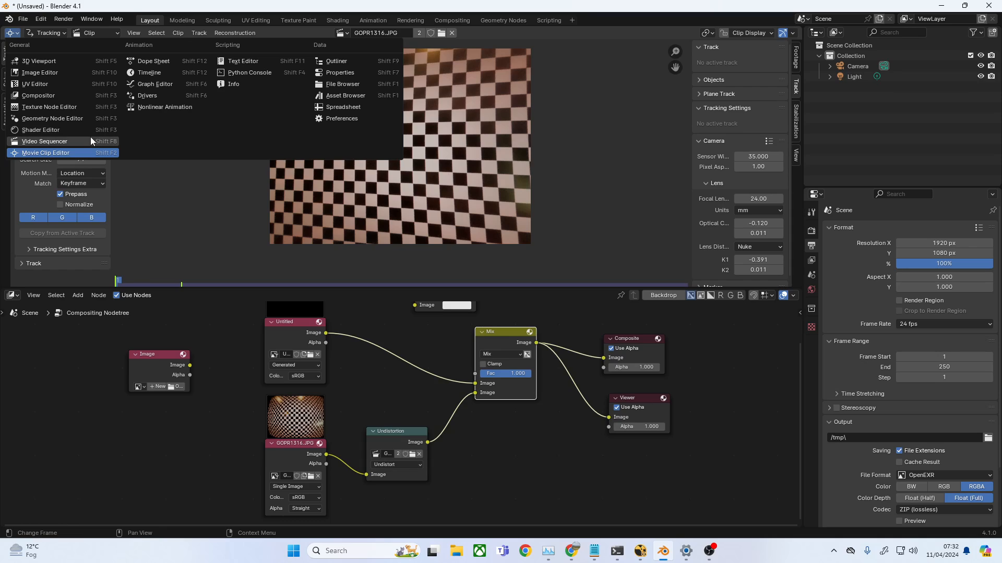
pyautogui.click(55, 73)
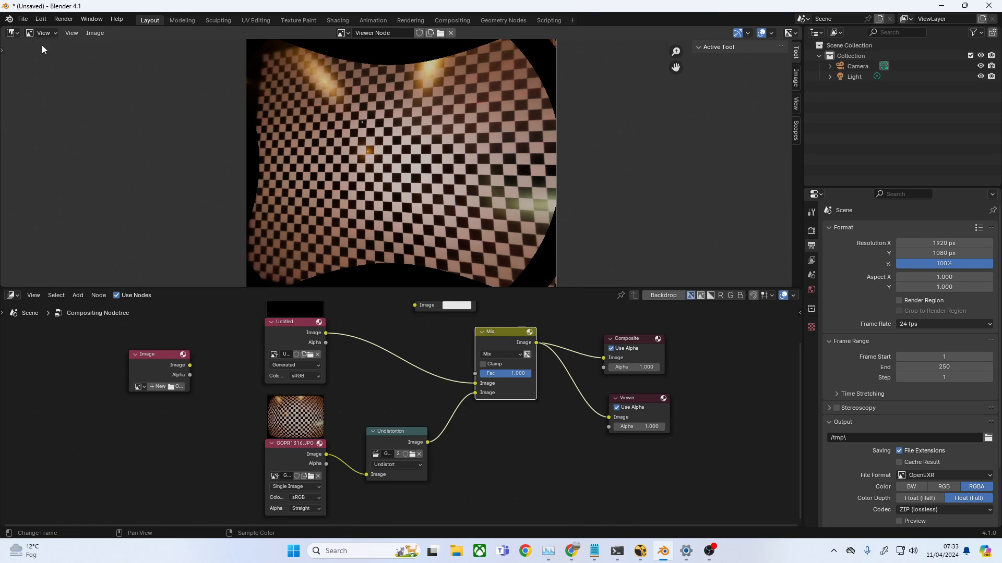
# In the Movie Clip Editor, compare the coefficients of the Polynomial, Divisions, Nuke and Brown lens distortion models on GOPR1316.JPG, finishing on Nuke
pyautogui.click(10, 32)
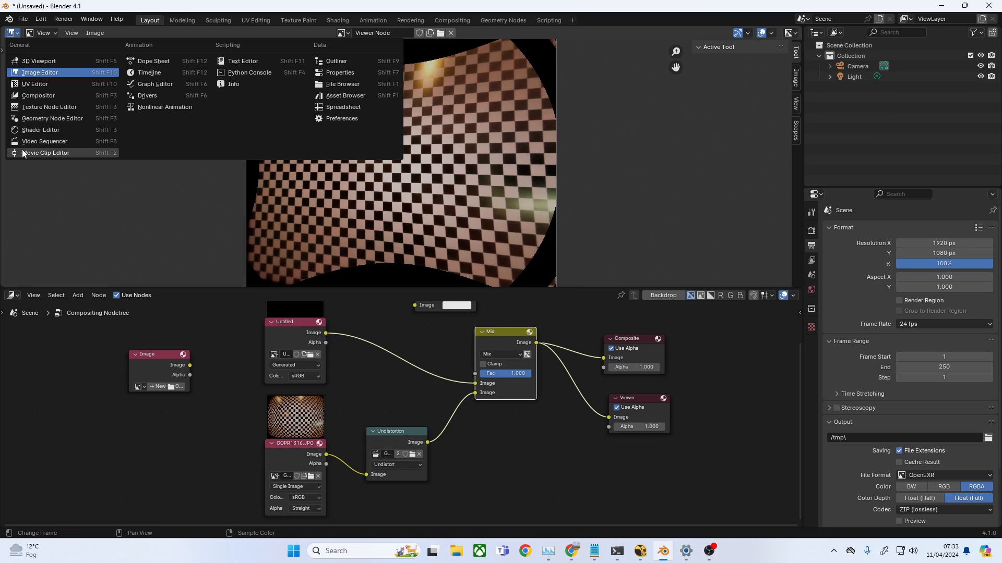
pyautogui.click(31, 148)
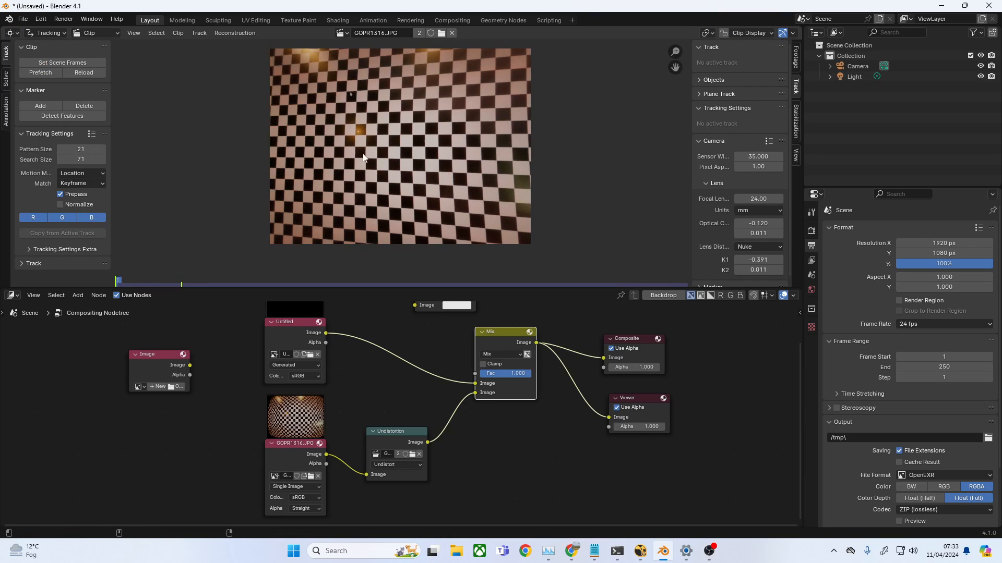
pyautogui.click(775, 247)
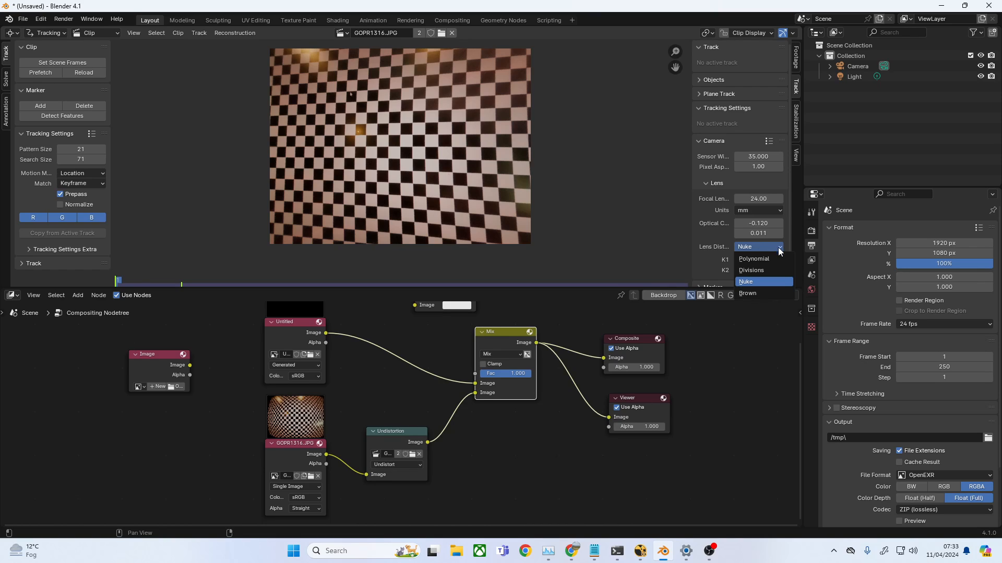
pyautogui.click(776, 258)
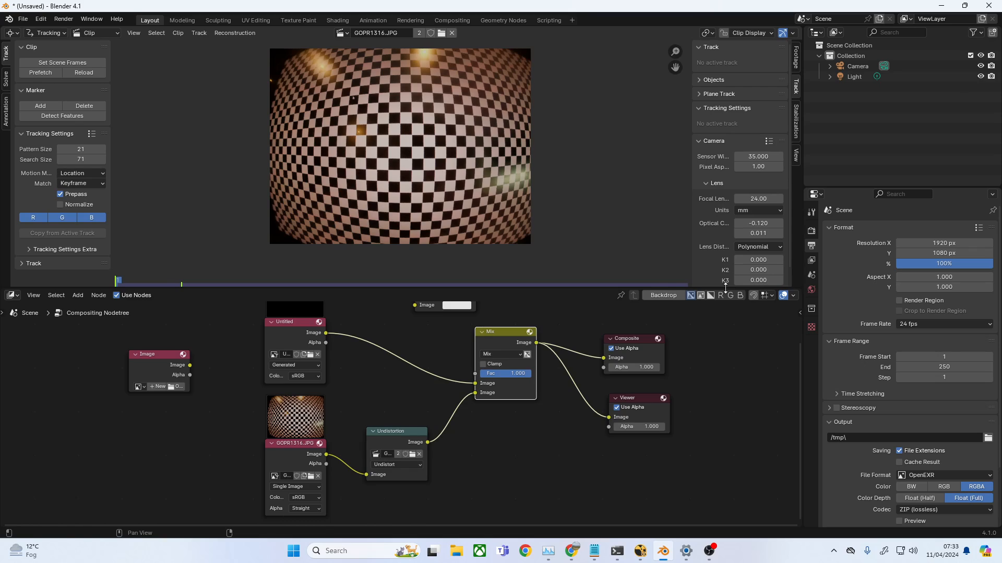
pyautogui.moveTo(726, 288); pyautogui.dragTo(731, 351)
pyautogui.click(765, 247)
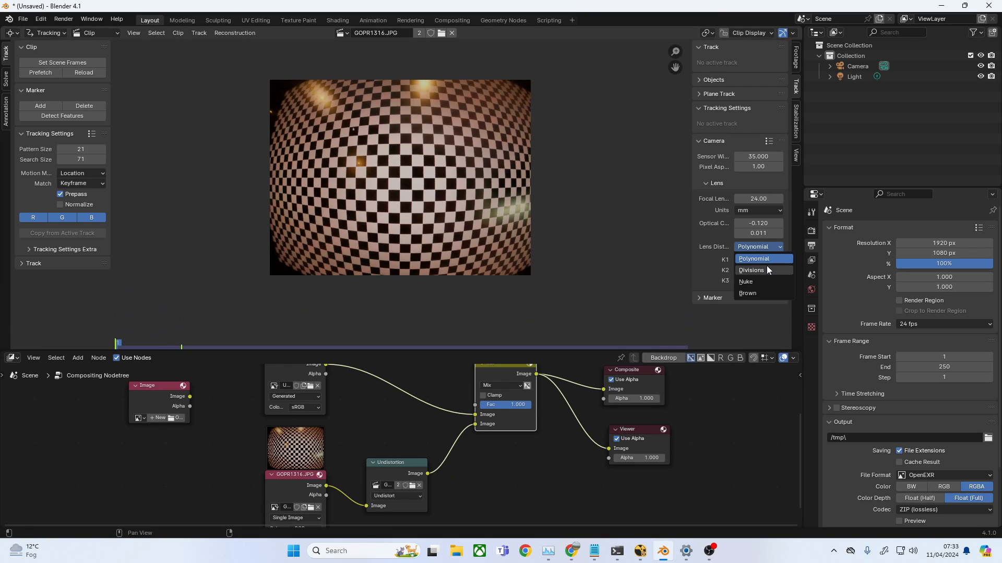
pyautogui.click(767, 270)
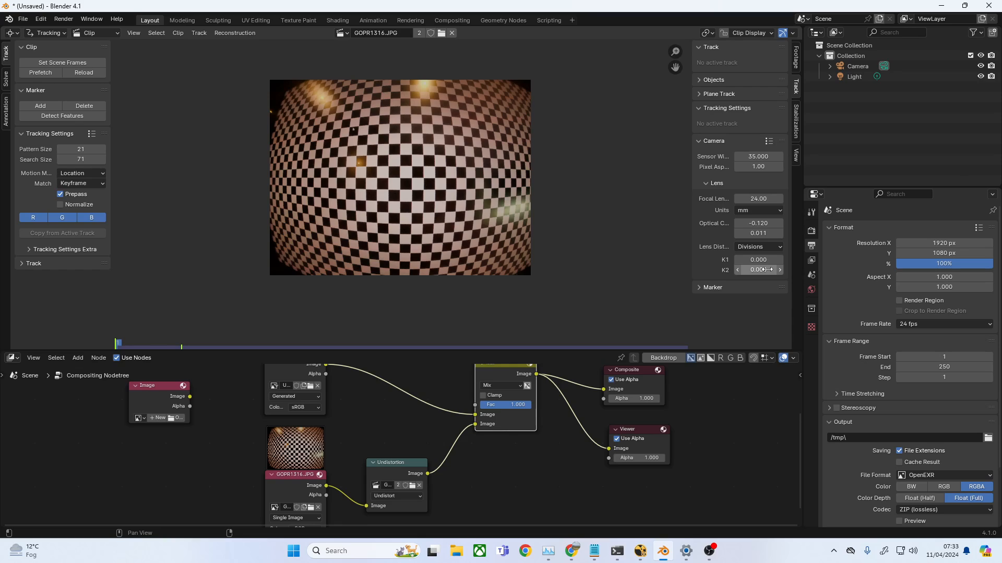
pyautogui.click(768, 247)
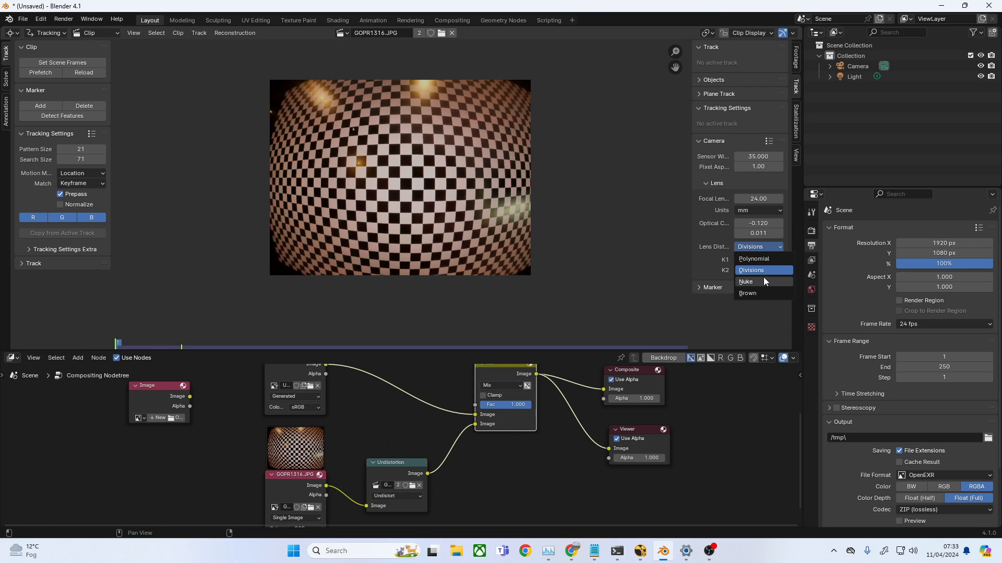
pyautogui.click(763, 281)
pyautogui.click(765, 248)
pyautogui.click(764, 292)
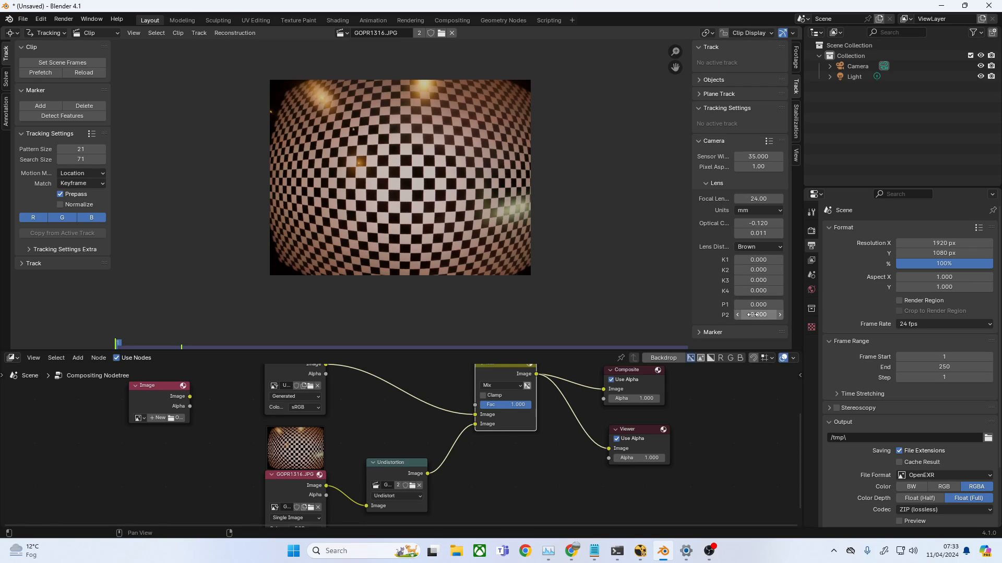
pyautogui.click(759, 246)
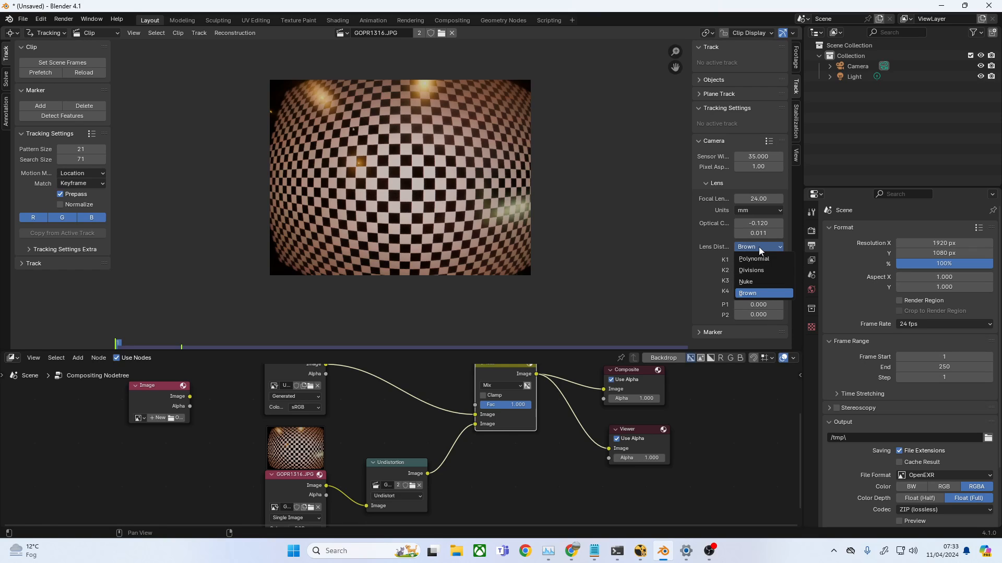
pyautogui.click(759, 280)
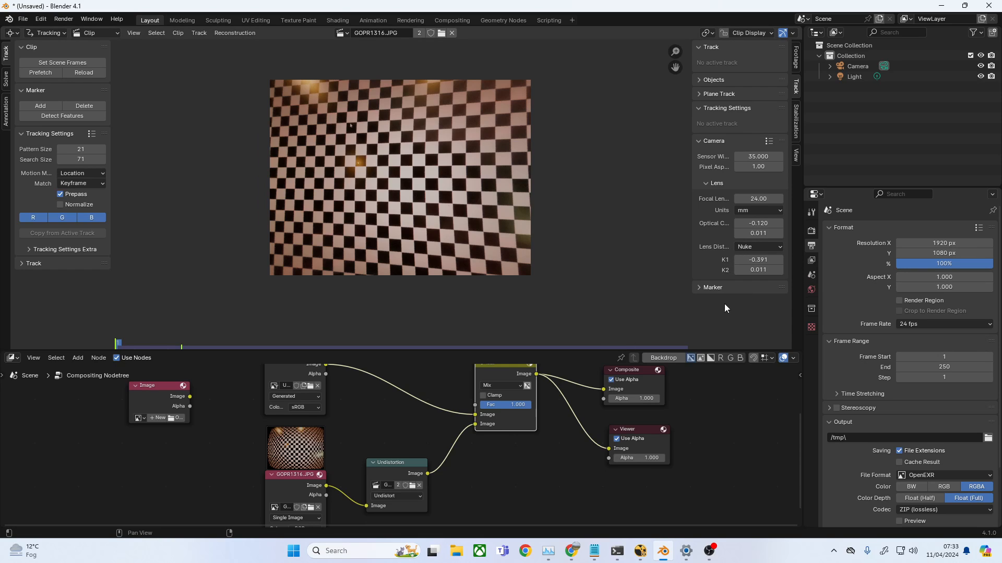
pyautogui.click(708, 551)
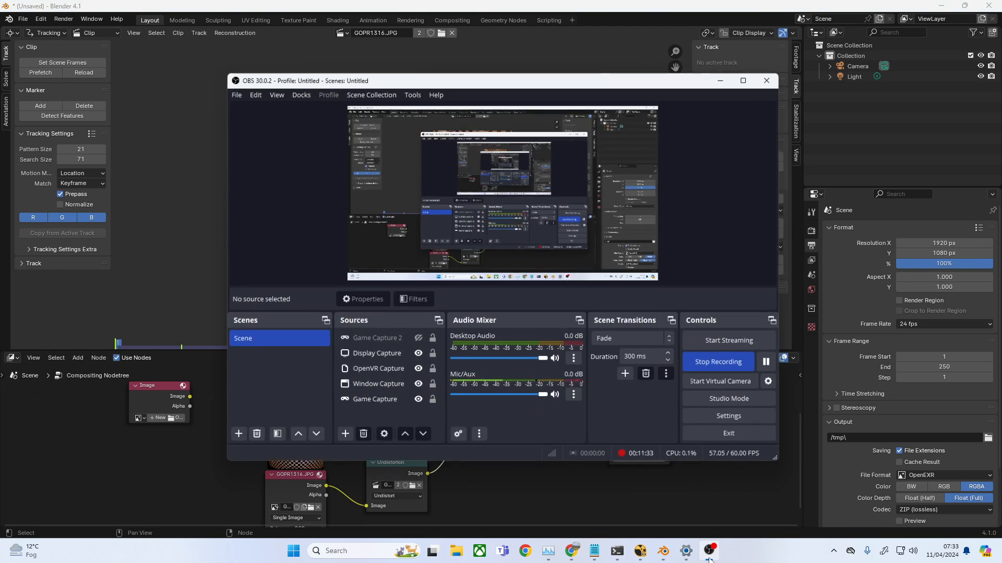